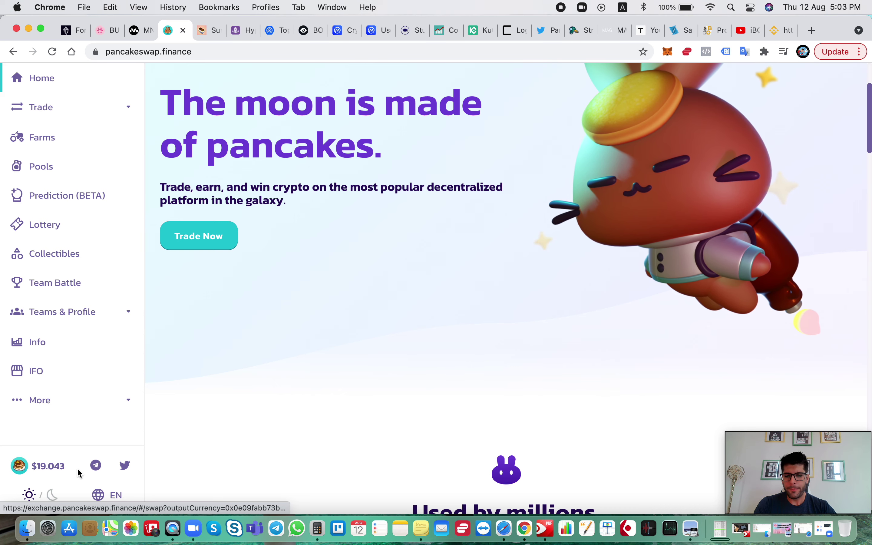
Open the Pools page and examine the APR, total staked and end times of the live syrup pools.
mouse_move(102, 473)
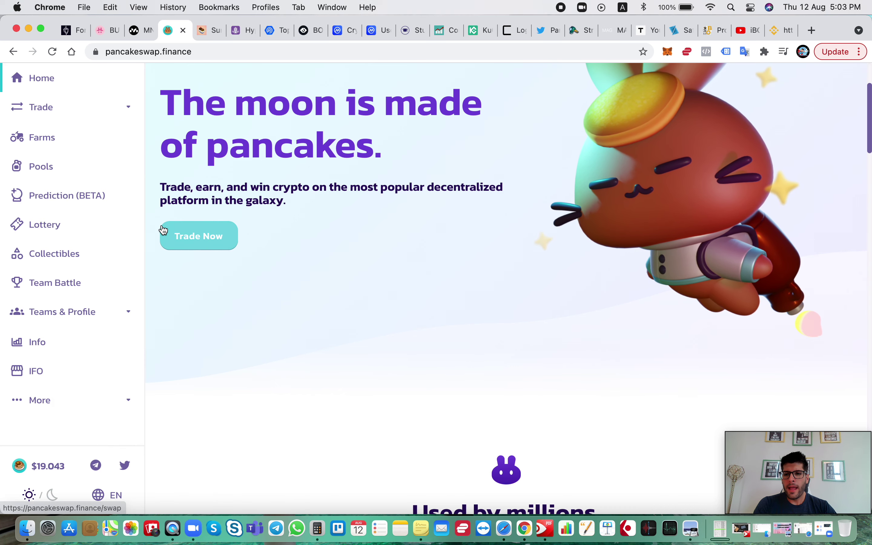
click(50, 174)
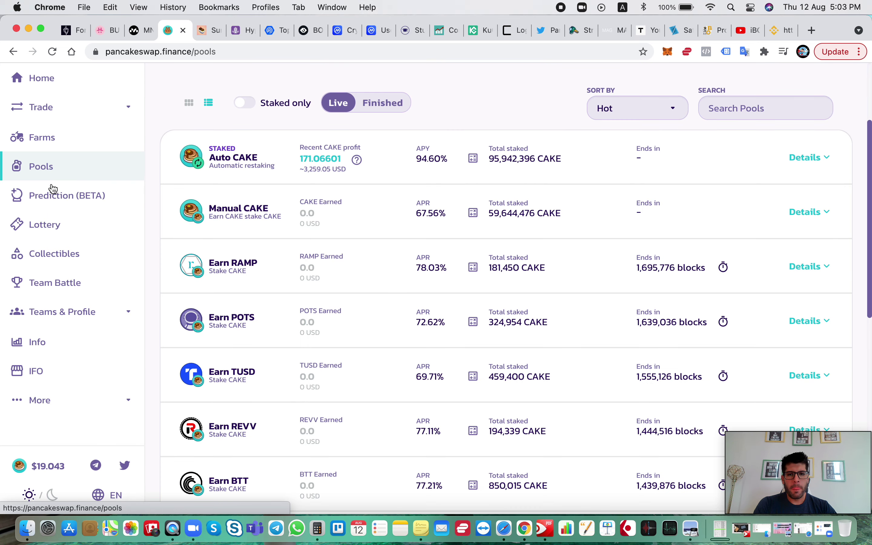
scroll(276, 211, up, 5)
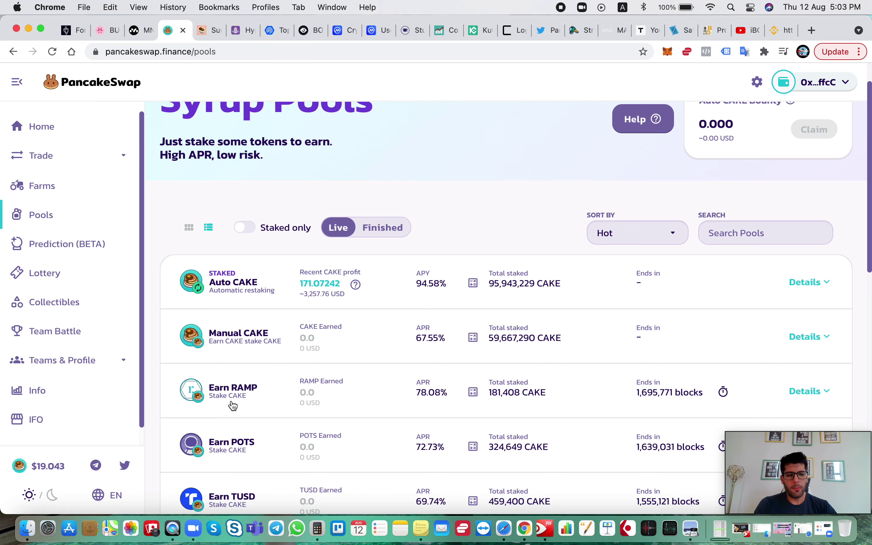
scroll(242, 400, down, 5)
scroll(242, 400, down, 2)
scroll(242, 400, up, 5)
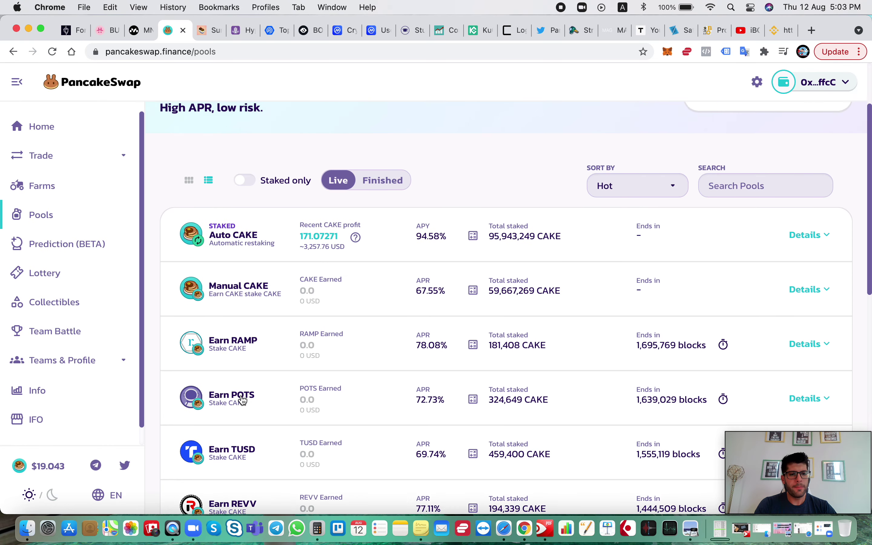
scroll(242, 400, up, 2)
scroll(243, 400, down, 3)
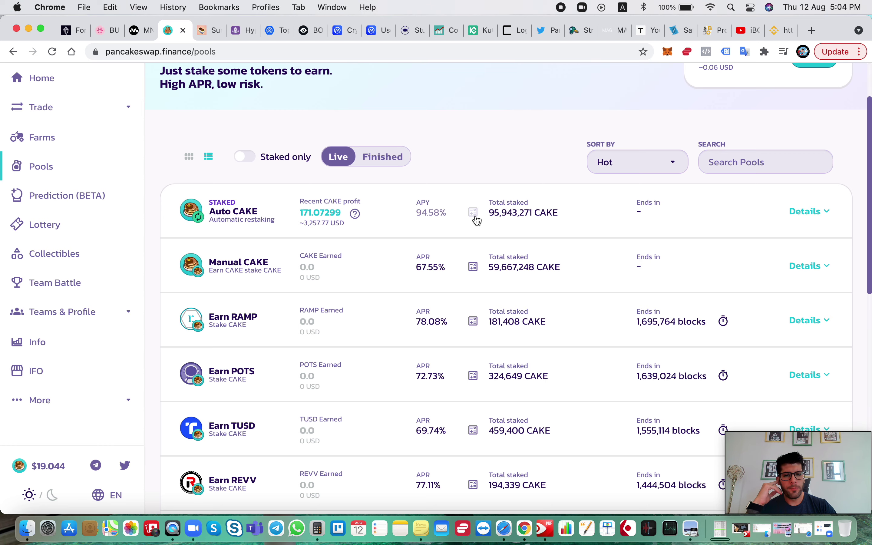
scroll(447, 296, down, 10)
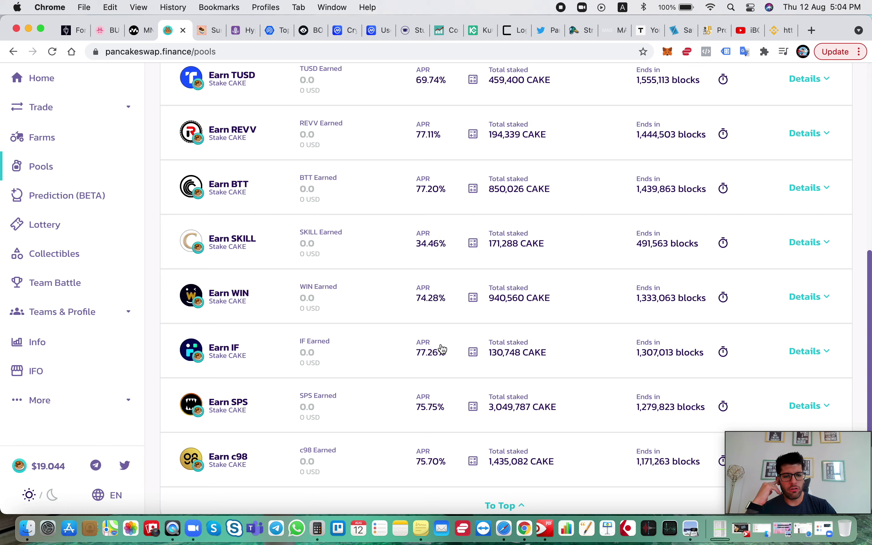
scroll(436, 365, down, 1)
scroll(435, 365, down, 2)
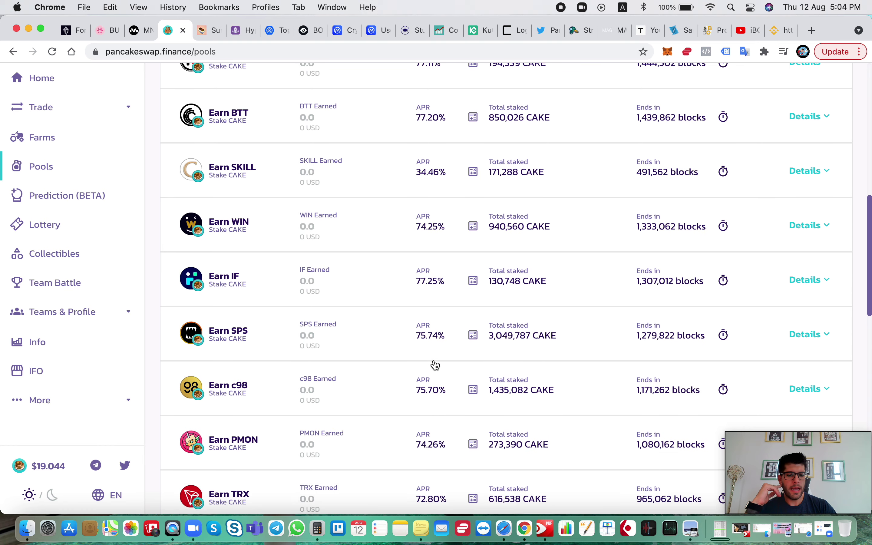
scroll(434, 396, down, 3)
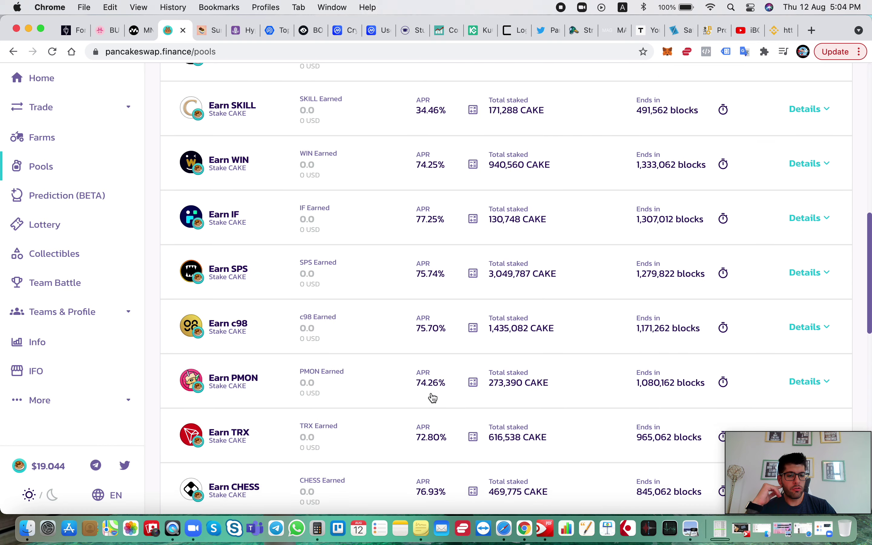
scroll(433, 397, down, 1)
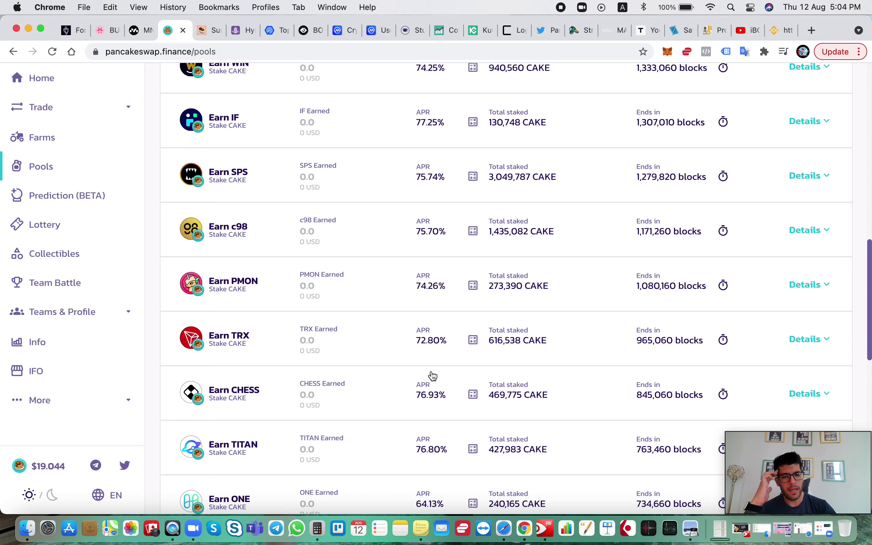
scroll(433, 377, up, 15)
scroll(433, 375, up, 5)
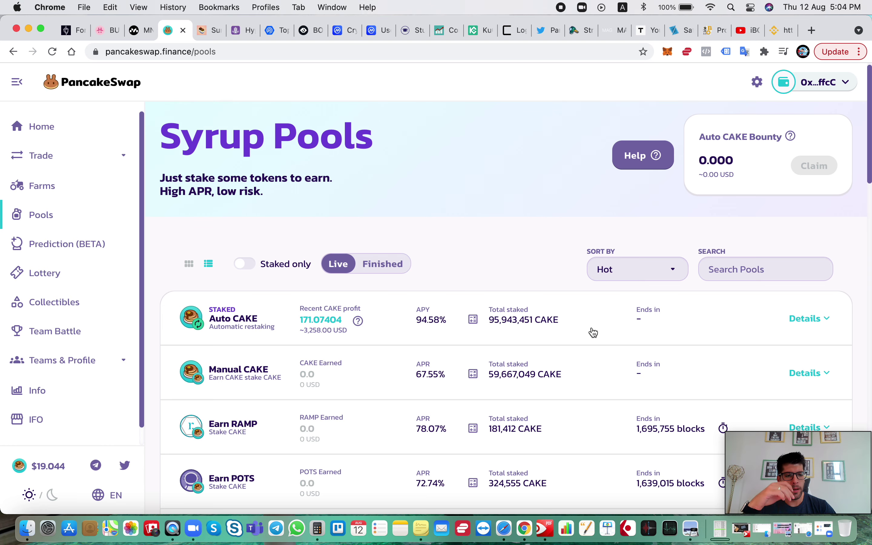
Expand the Auto CAKE pool's details and open its ROI calculator with the rate details shown.
click(811, 319)
scroll(529, 248, down, 4)
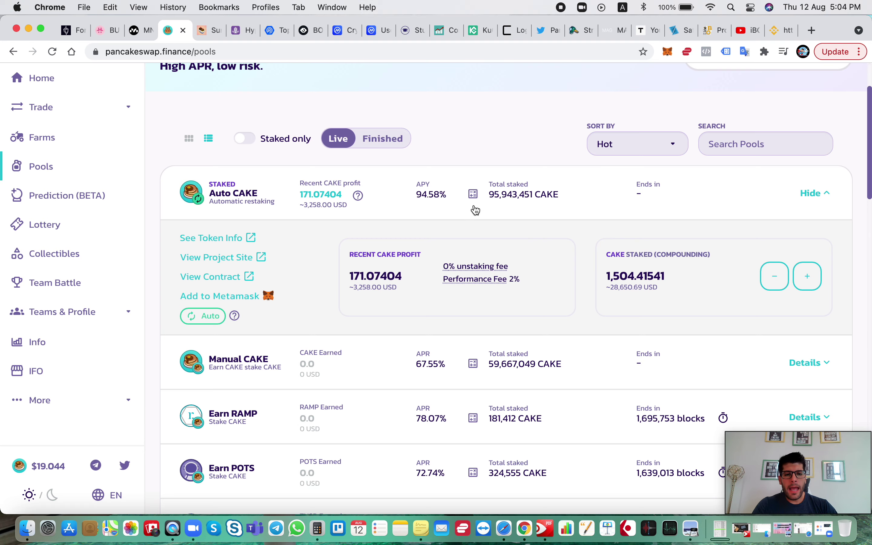
click(473, 195)
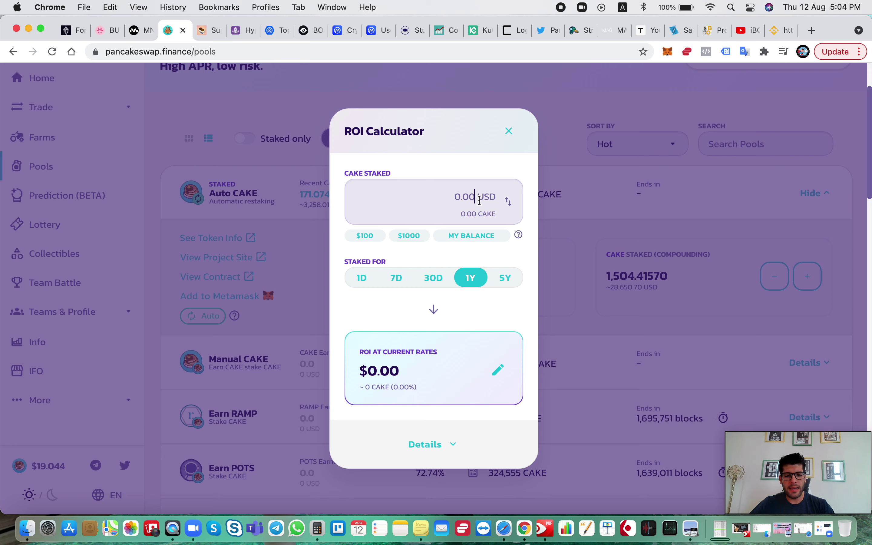
click(436, 445)
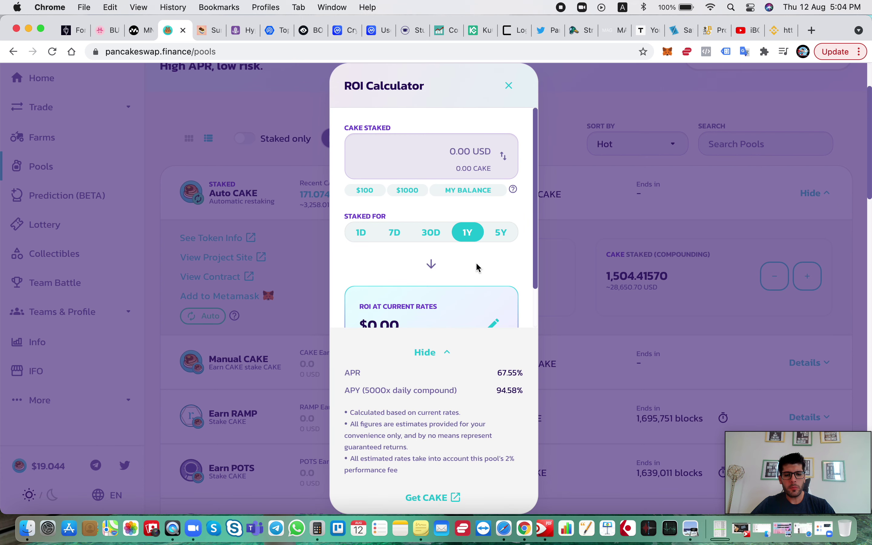
Set the CAKE stake to $1000 in the ROI calculator and review the projected one-year return.
scroll(493, 163, up, 3)
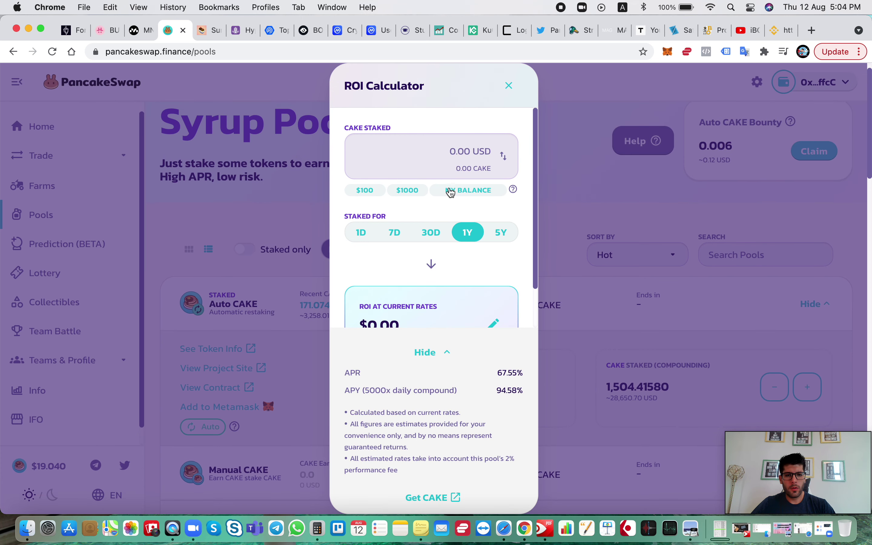
click(413, 190)
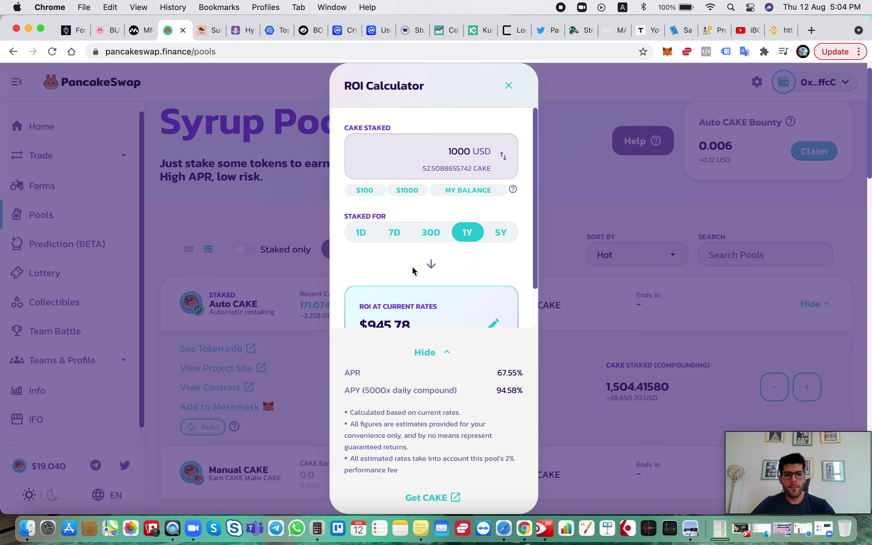
scroll(416, 272, down, 3)
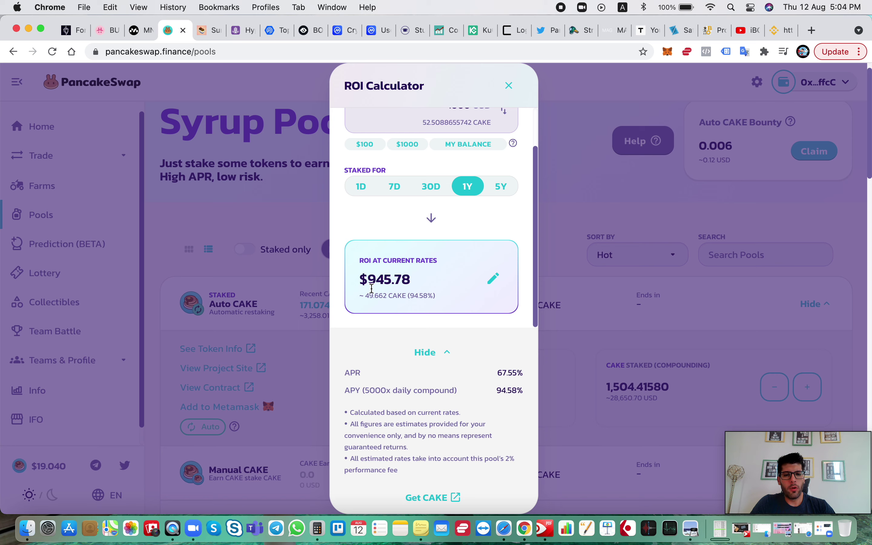
scroll(372, 290, up, 3)
scroll(372, 292, down, 3)
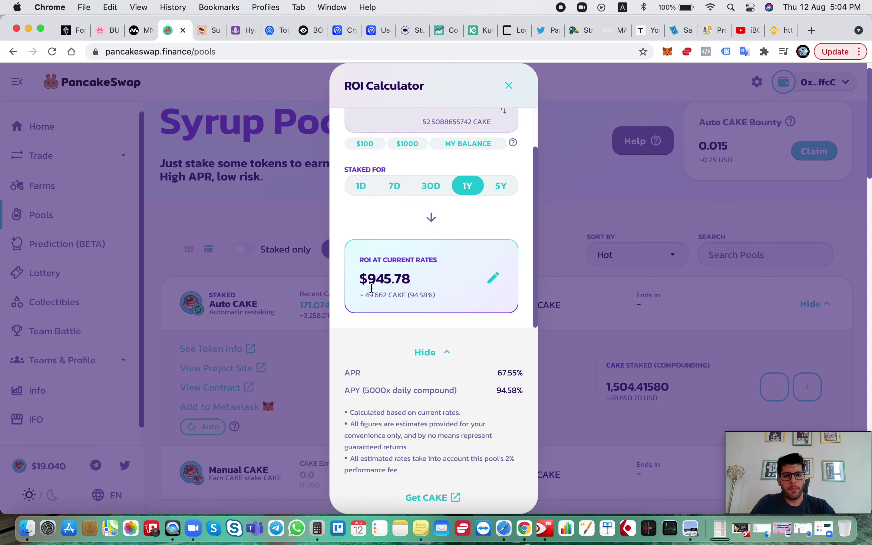
scroll(372, 288, up, 2)
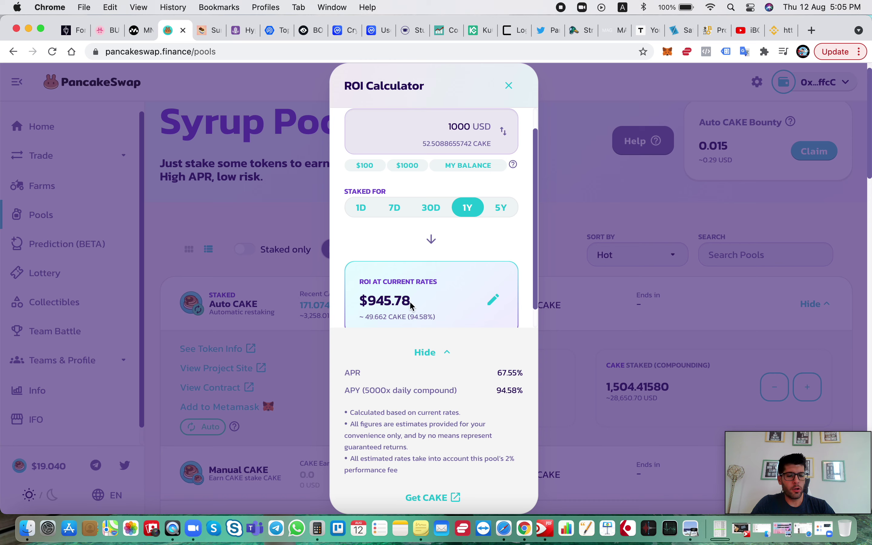
scroll(412, 306, up, 2)
scroll(412, 305, down, 3)
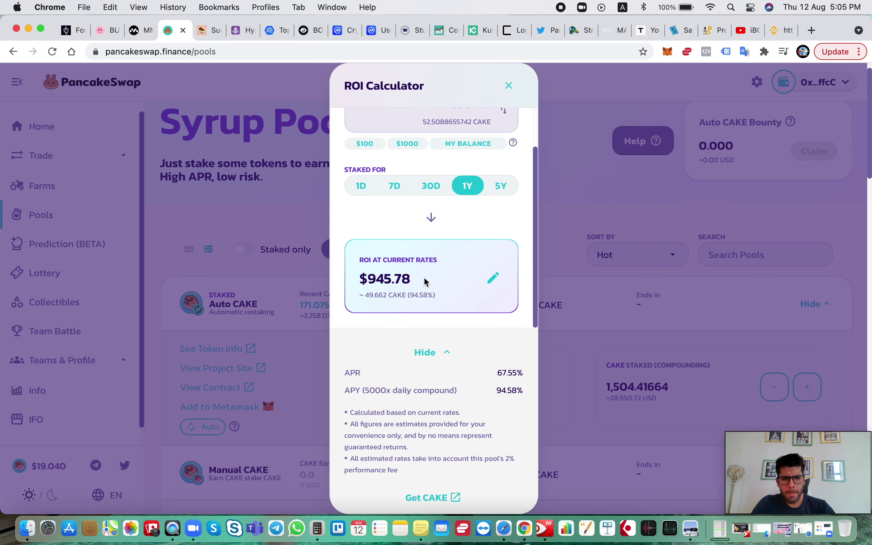
scroll(424, 282, up, 2)
Compare the $1000 stake's projected ROI for the 5Y, 30D and 1Y periods, ending on 1Y.
click(508, 213)
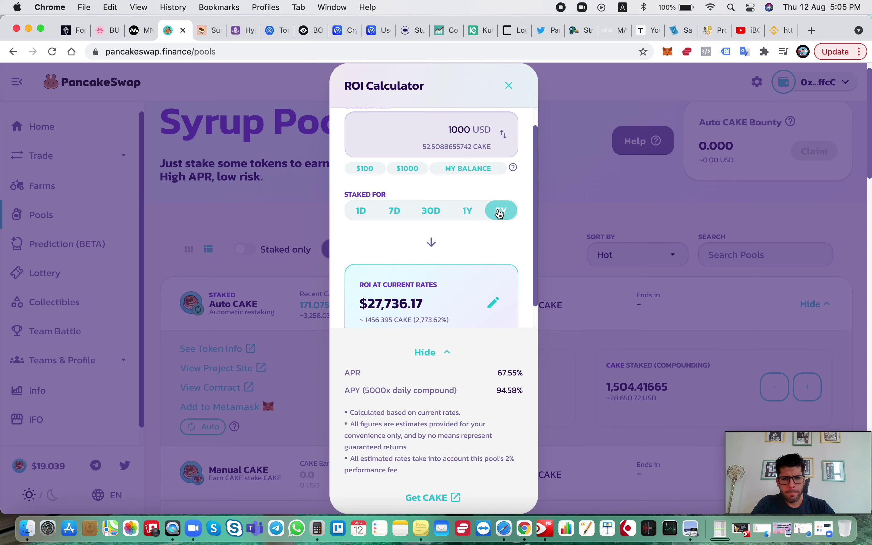
click(467, 211)
scroll(468, 214, down, 1)
scroll(467, 213, down, 2)
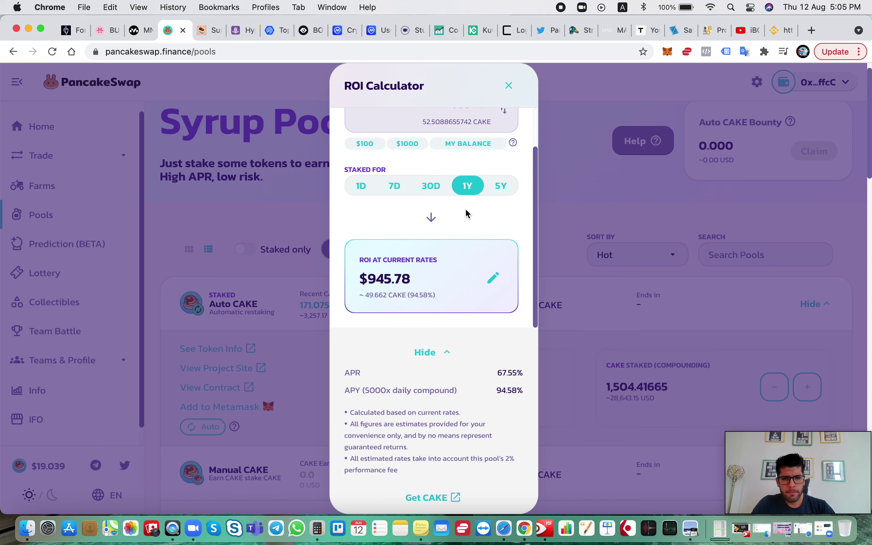
click(437, 195)
click(475, 192)
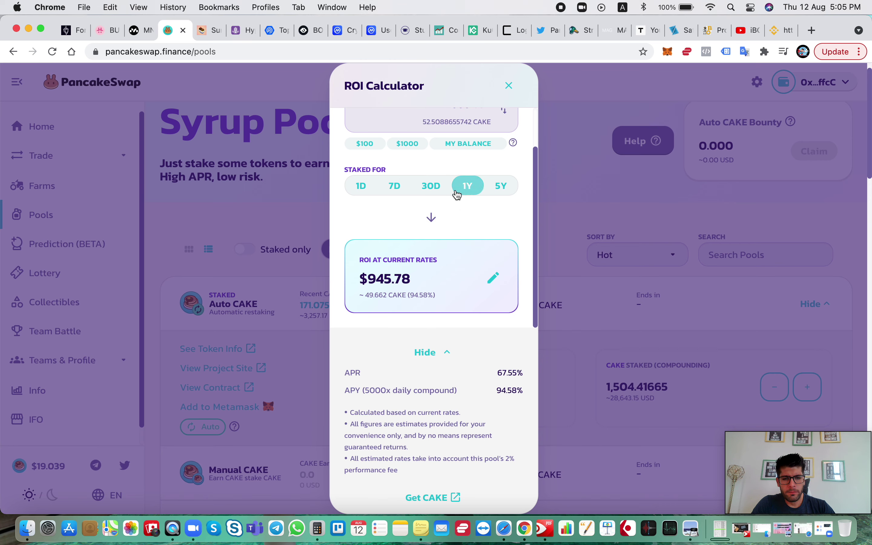
scroll(452, 200, up, 3)
scroll(452, 202, down, 2)
click(495, 187)
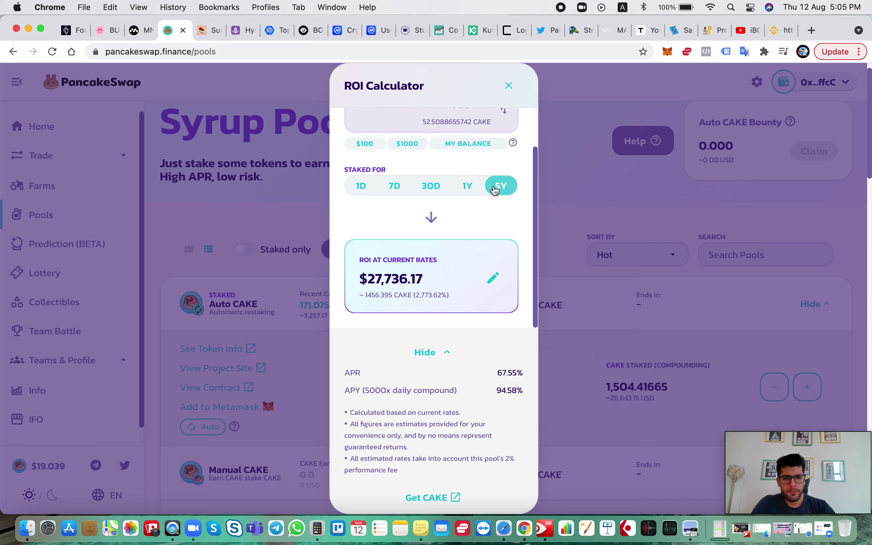
click(465, 187)
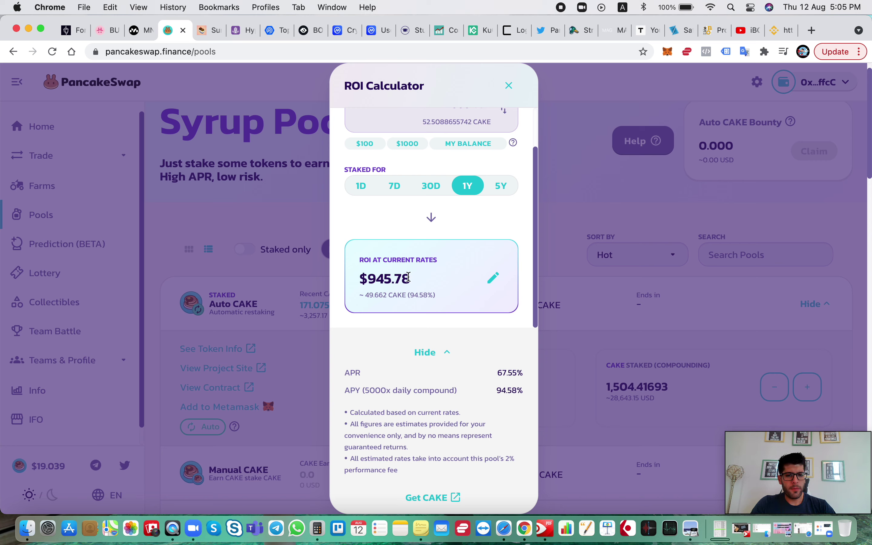
scroll(432, 263, up, 2)
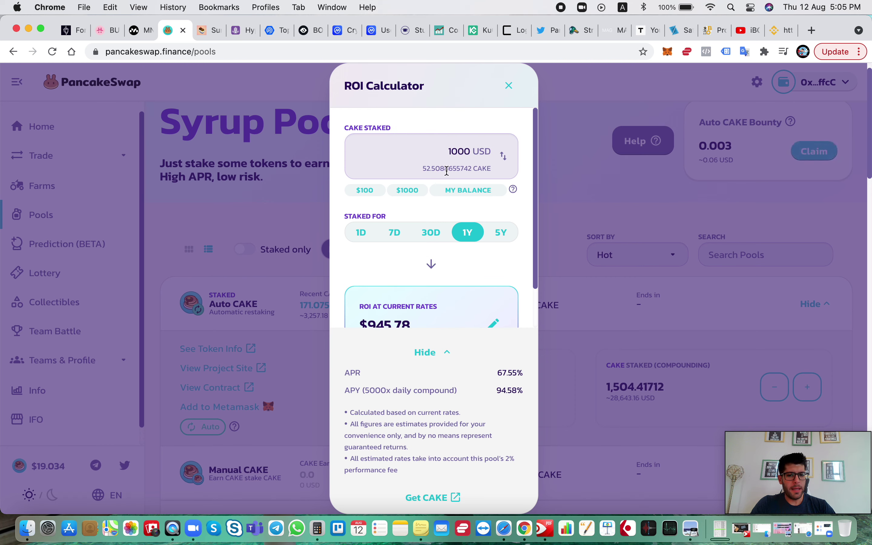
scroll(446, 171, down, 2)
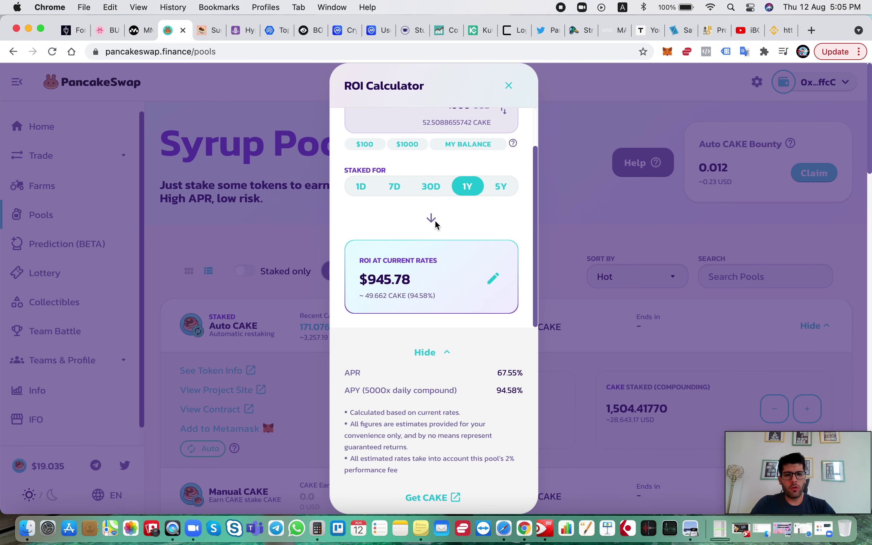
scroll(436, 221, up, 2)
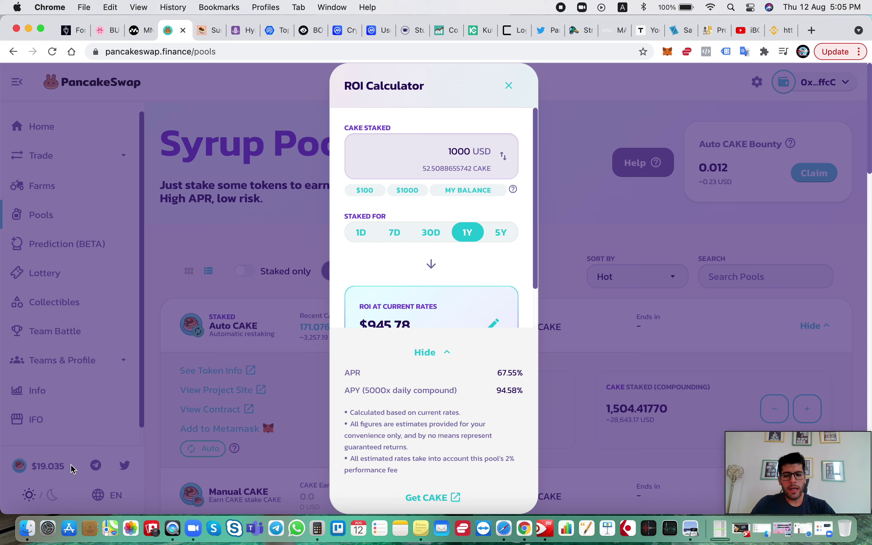
Switch to the Calculator app and multiply the one-year return of 945.78 by 3.
click(317, 528)
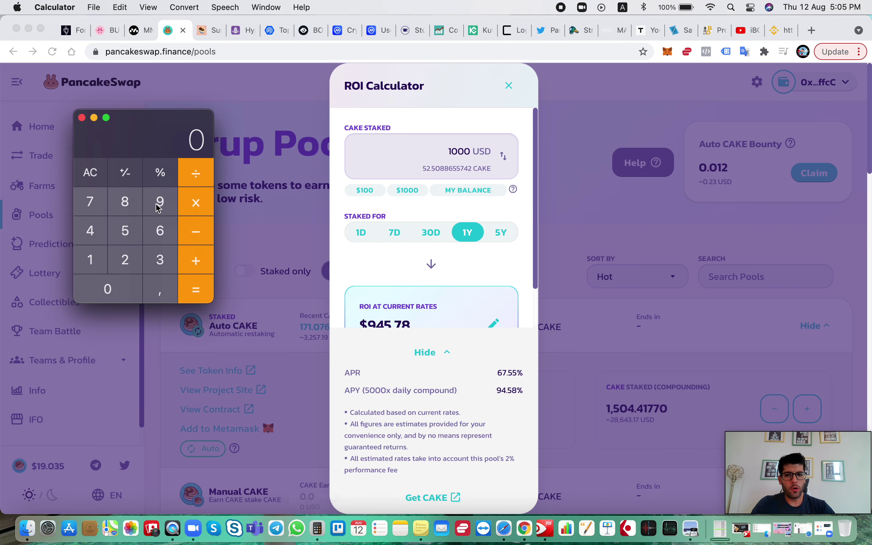
scroll(416, 305, down, 2)
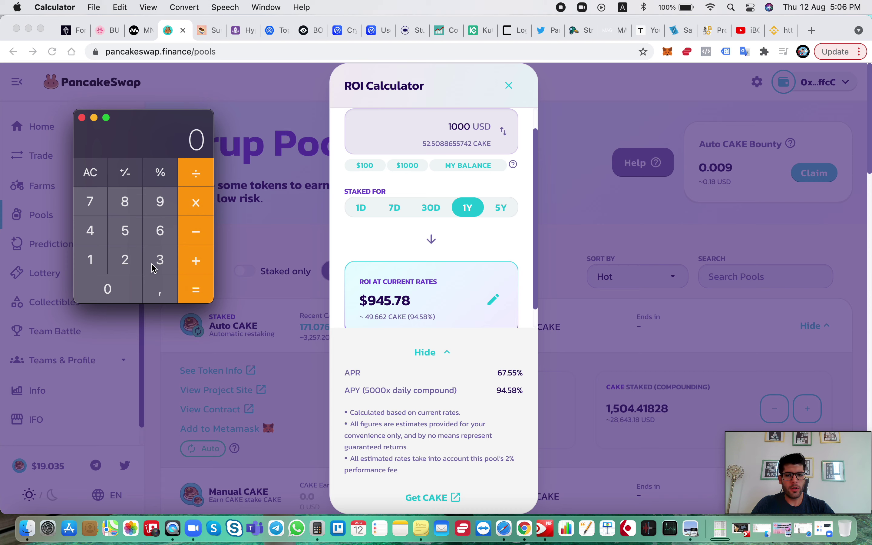
click(160, 202)
click(90, 231)
click(125, 230)
click(162, 288)
click(90, 201)
click(125, 201)
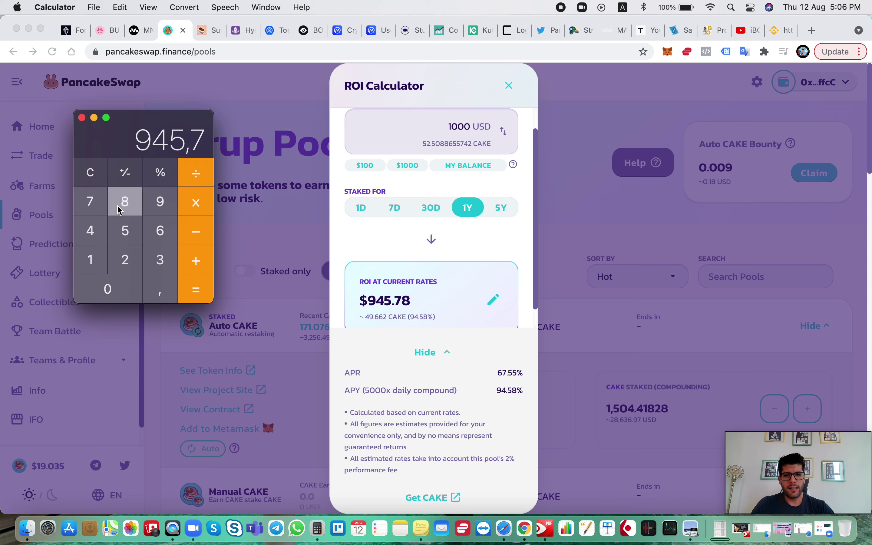
click(198, 212)
click(161, 261)
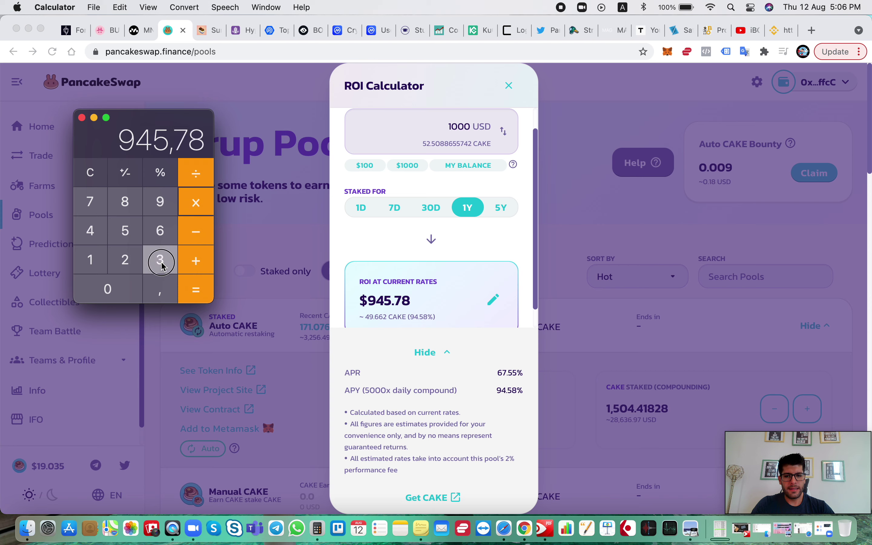
click(200, 291)
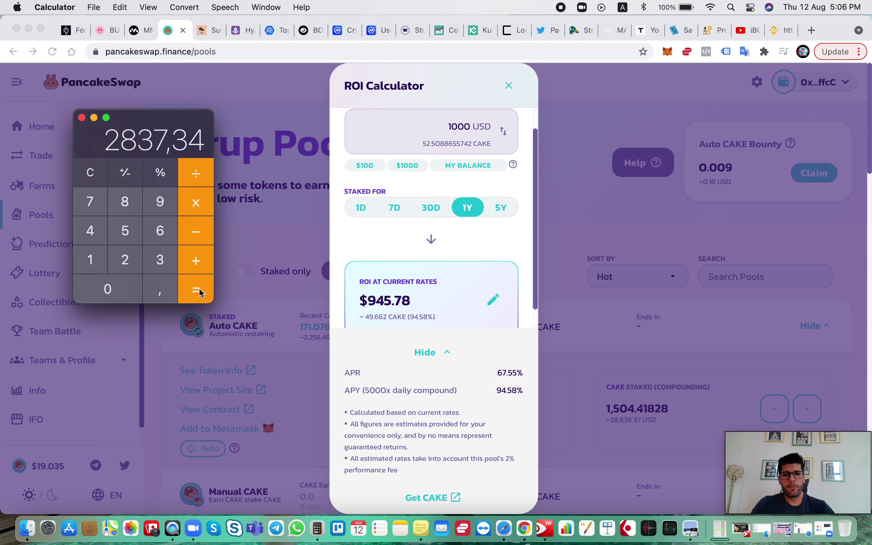
Add 3000 to the multiplied return, then clear the calculator.
click(161, 264)
triple_click(125, 283)
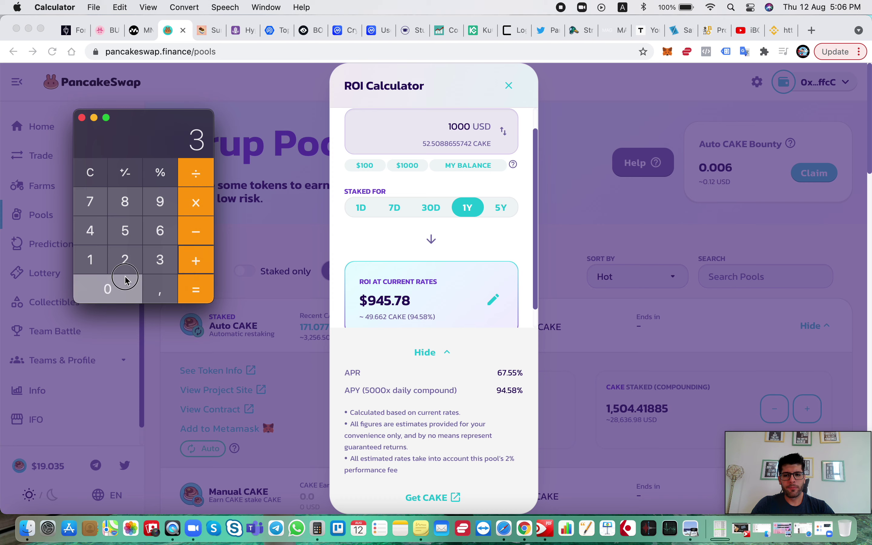
click(197, 292)
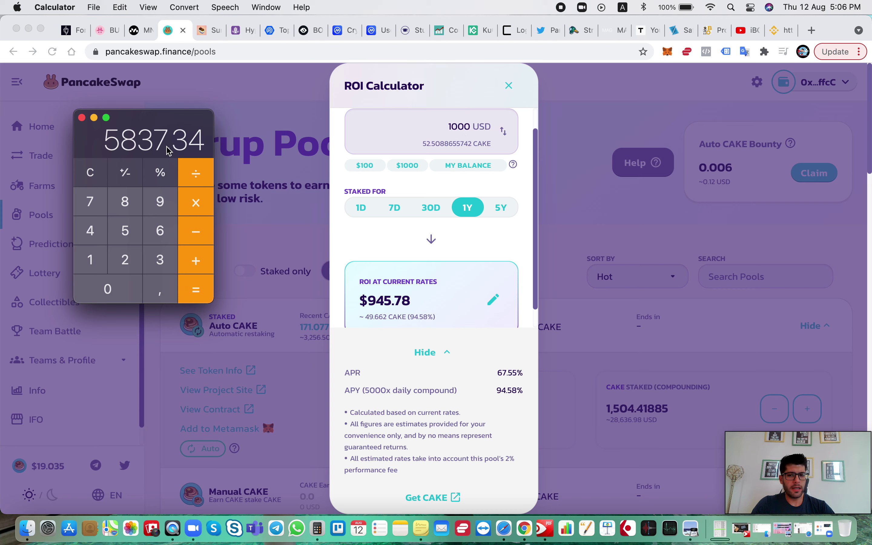
click(90, 172)
scroll(411, 223, up, 1)
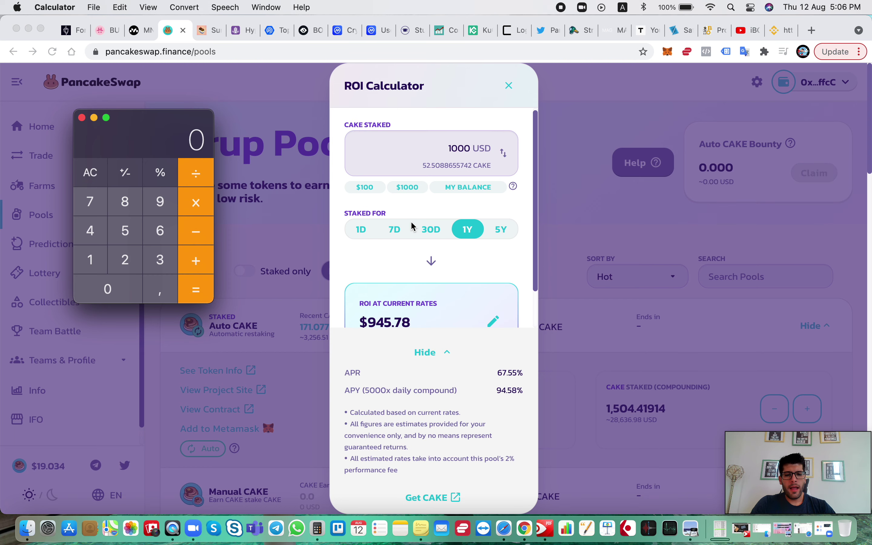
Set the $1000 stake's period to 5Y in the ROI calculator and review the projected return.
click(497, 231)
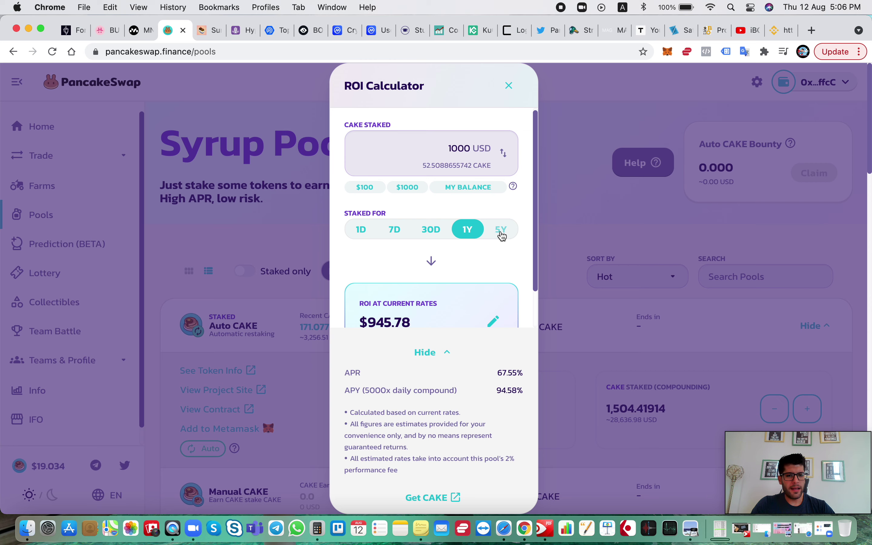
click(502, 232)
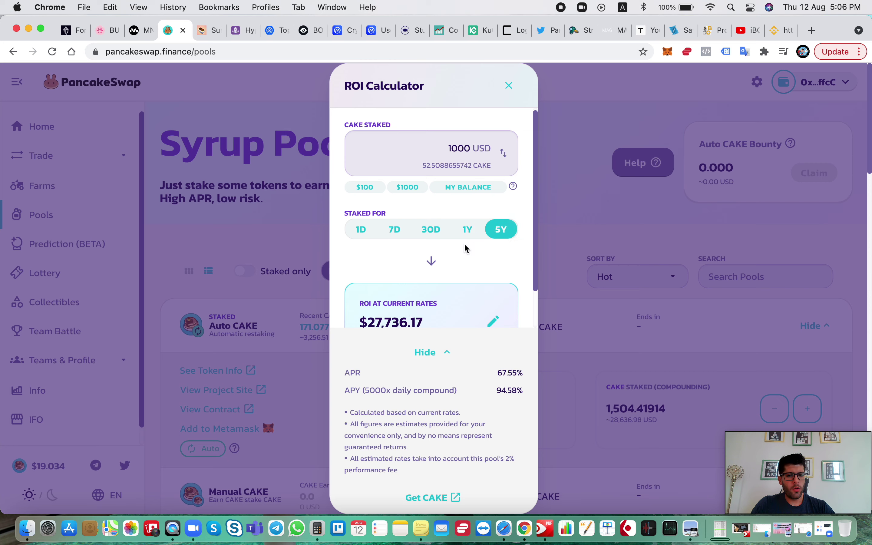
scroll(464, 243, down, 2)
scroll(463, 248, up, 2)
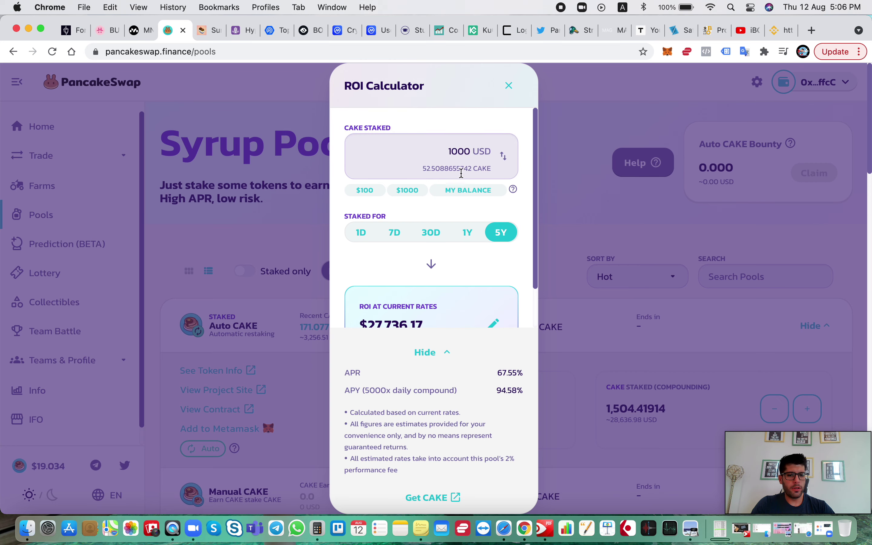
scroll(464, 210, down, 2)
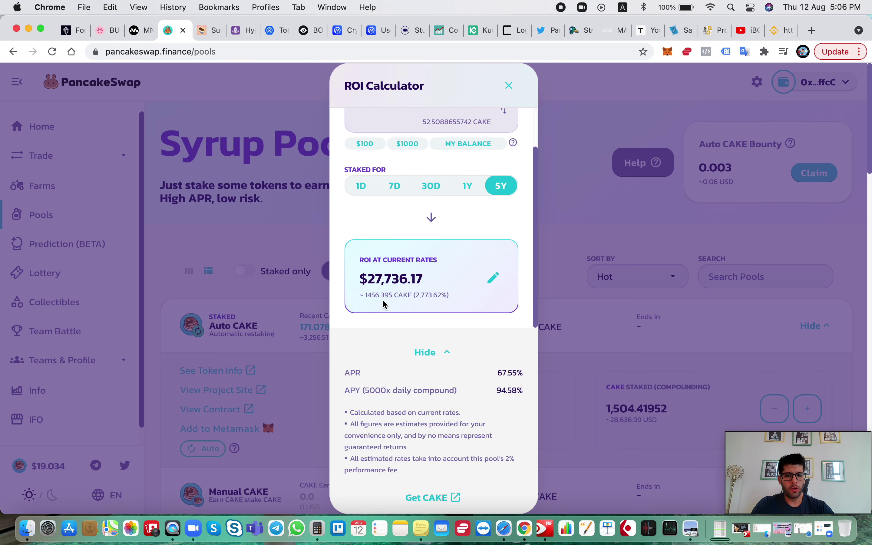
scroll(383, 304, up, 2)
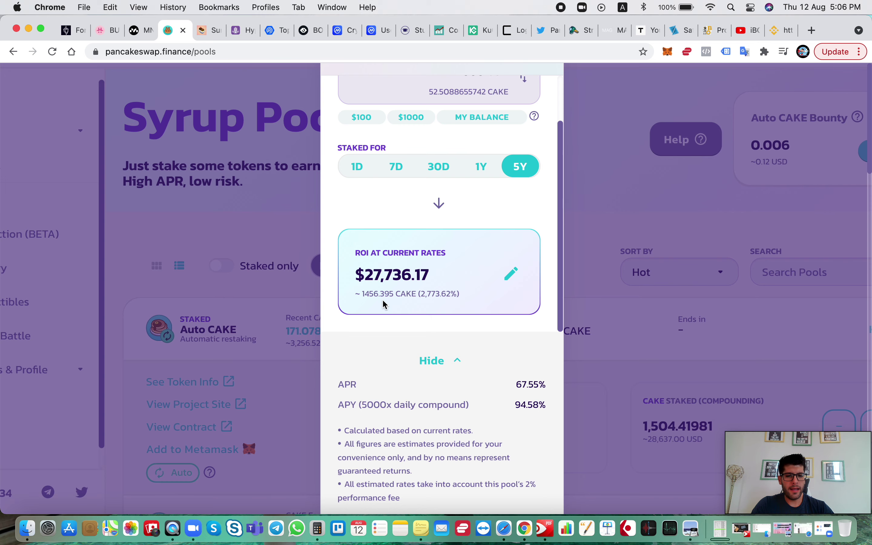
scroll(382, 304, down, 2)
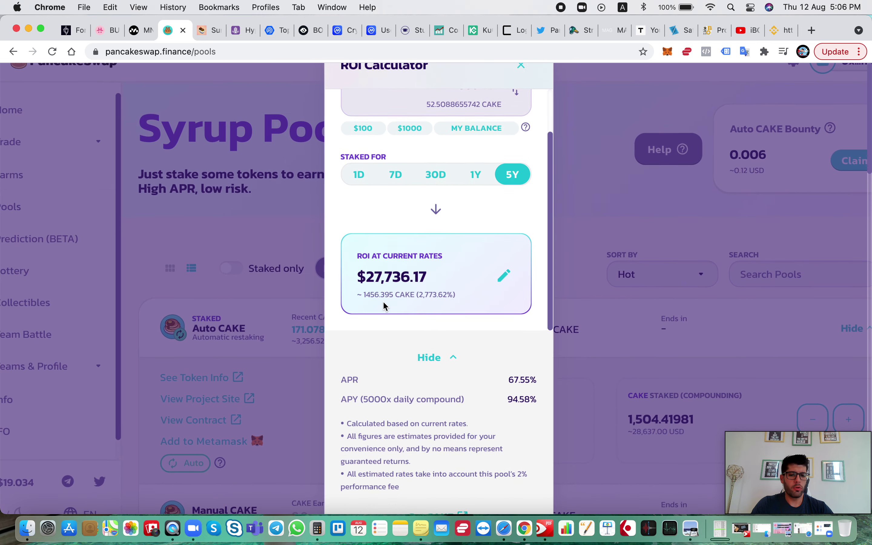
scroll(384, 305, down, 2)
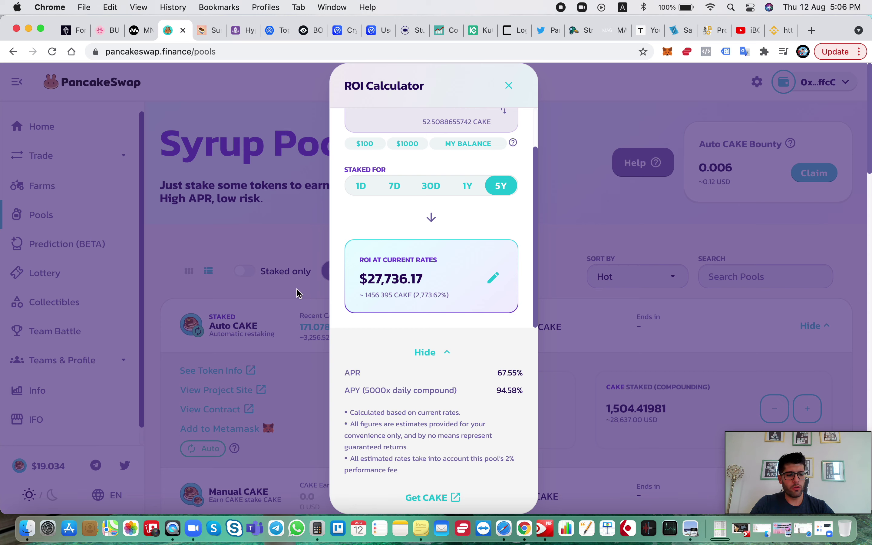
Switch to the Calculator app and multiply the 1456 CAKE five-year return by 200.
click(317, 523)
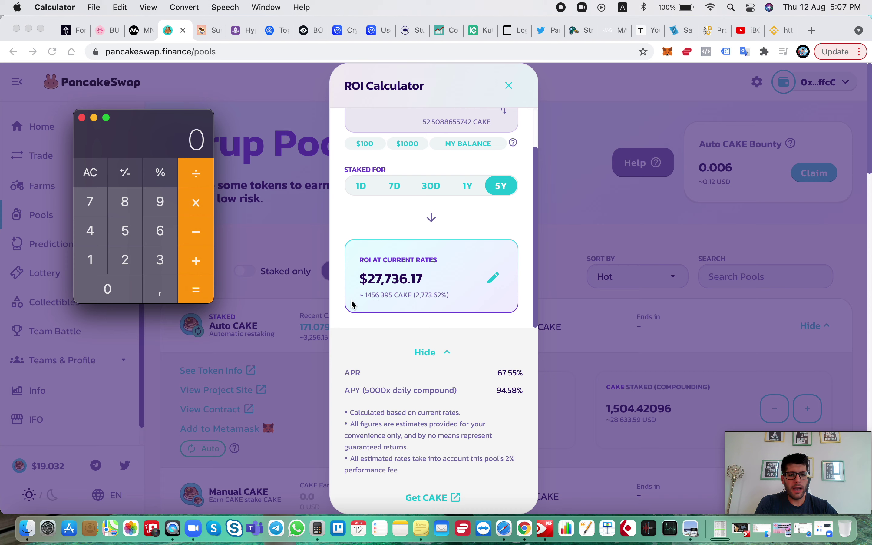
click(90, 257)
click(93, 231)
click(125, 231)
click(160, 230)
click(194, 211)
click(132, 266)
click(128, 292)
click(127, 292)
click(197, 297)
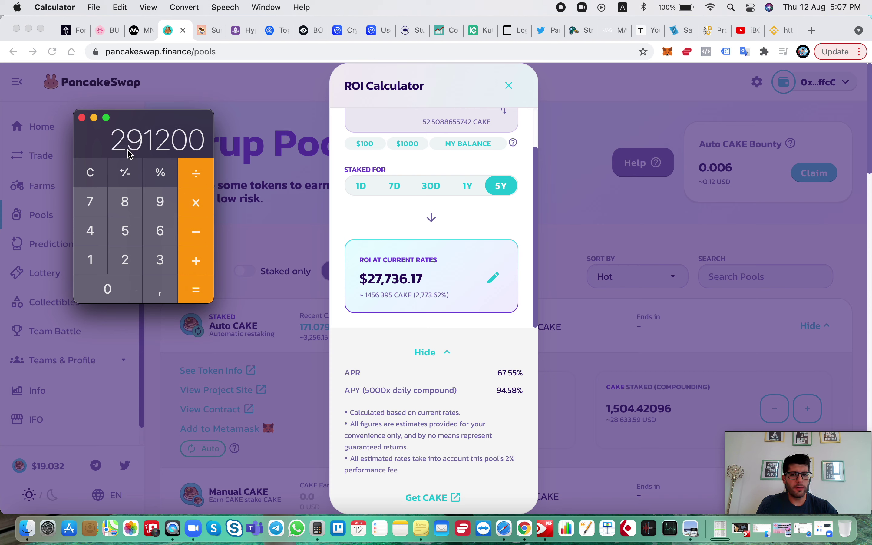
Clear the calculator and multiply the 1456 CAKE return by 9.5.
scroll(523, 289, up, 2)
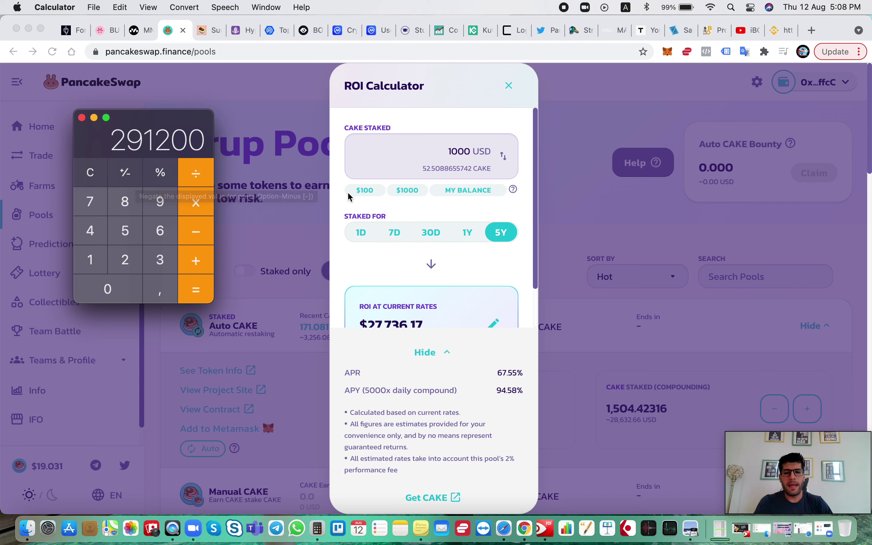
scroll(414, 246, down, 2)
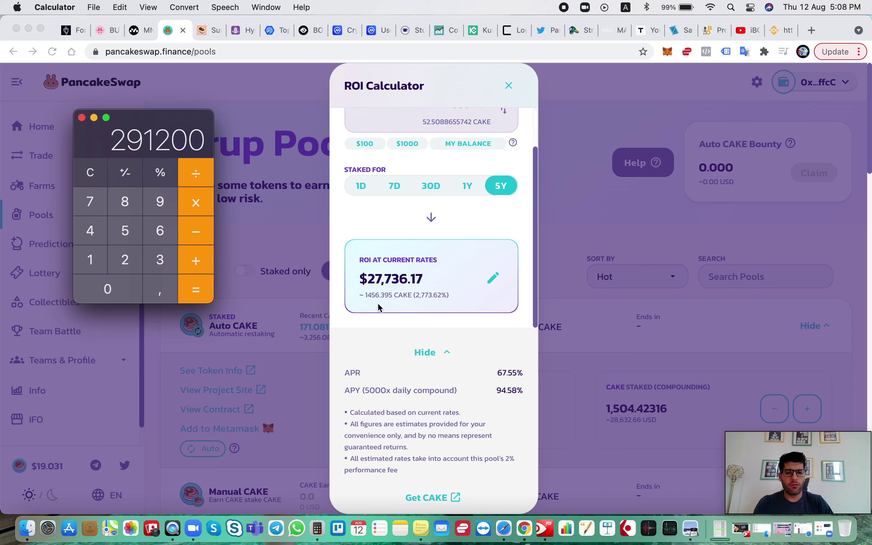
click(91, 172)
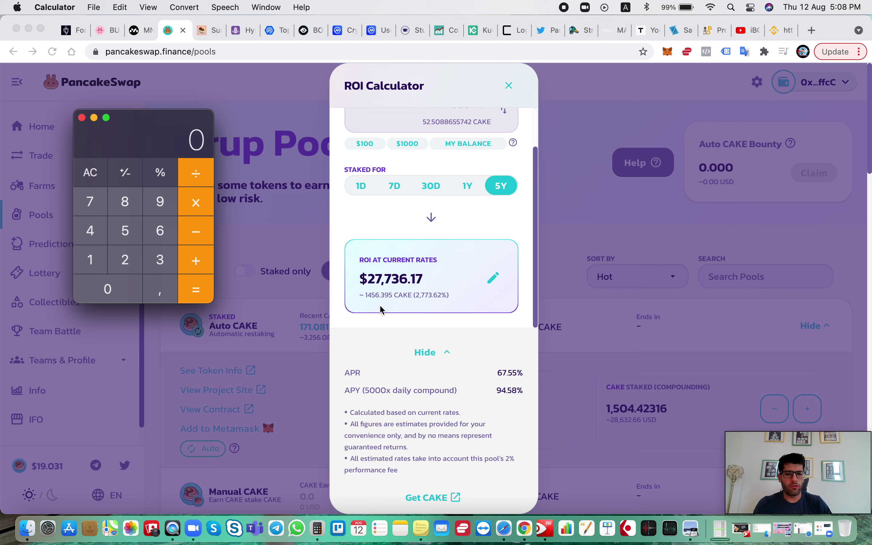
click(90, 259)
click(90, 230)
click(126, 231)
click(159, 231)
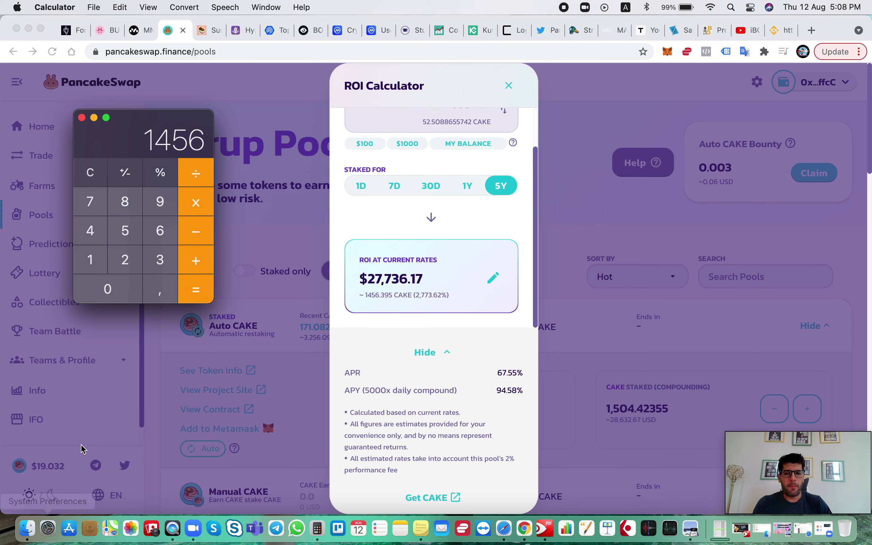
click(203, 200)
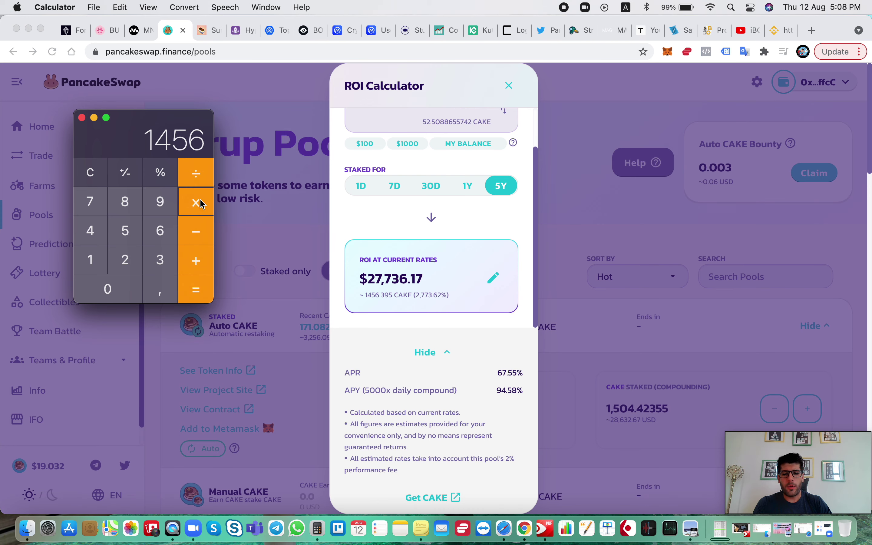
click(160, 213)
click(160, 290)
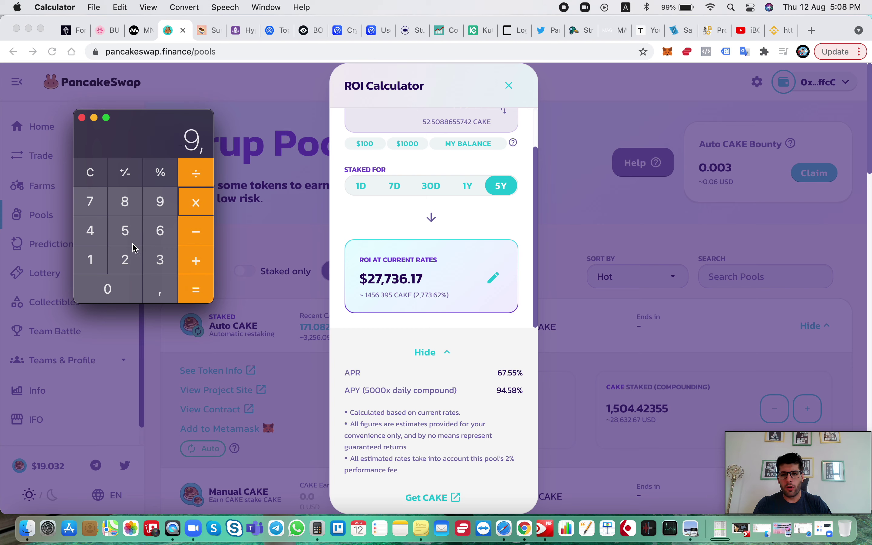
click(130, 233)
click(195, 290)
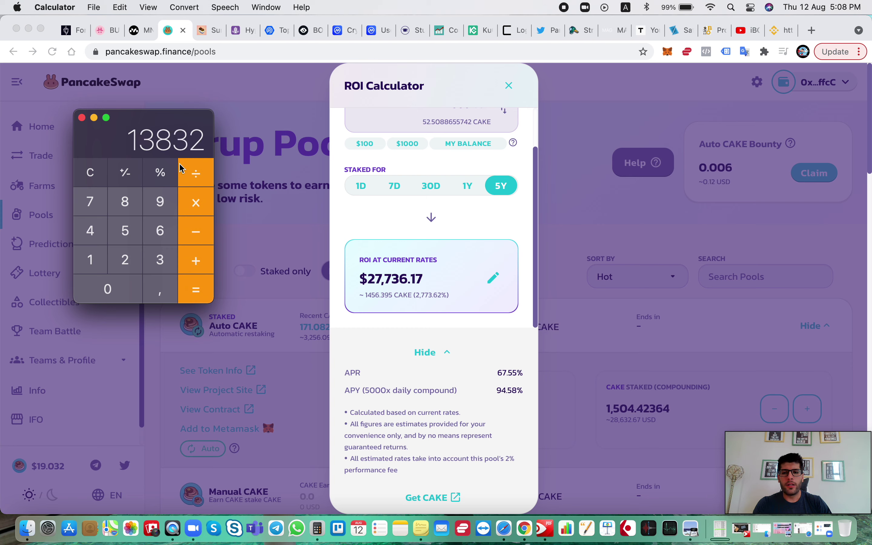
Review the Auto CAKE pool's five-year projection once more and close its ROI calculator.
scroll(402, 226, up, 1)
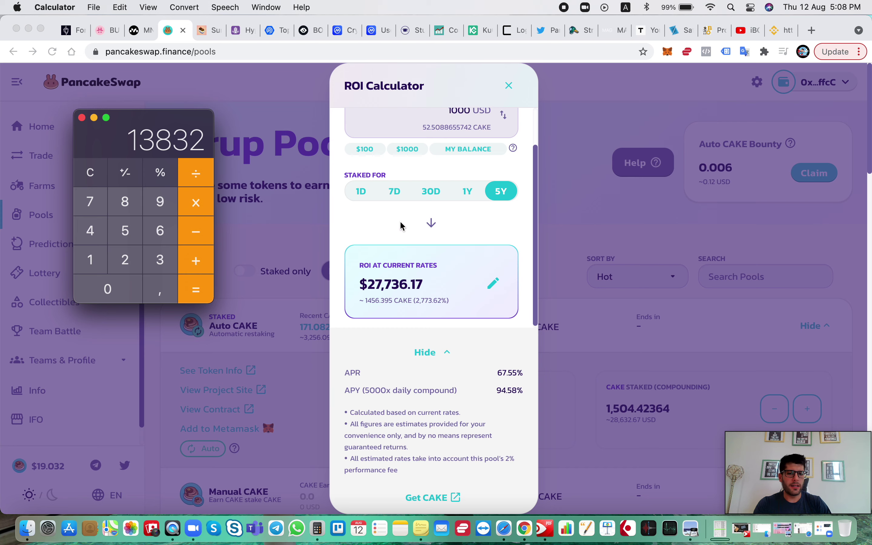
scroll(402, 226, up, 2)
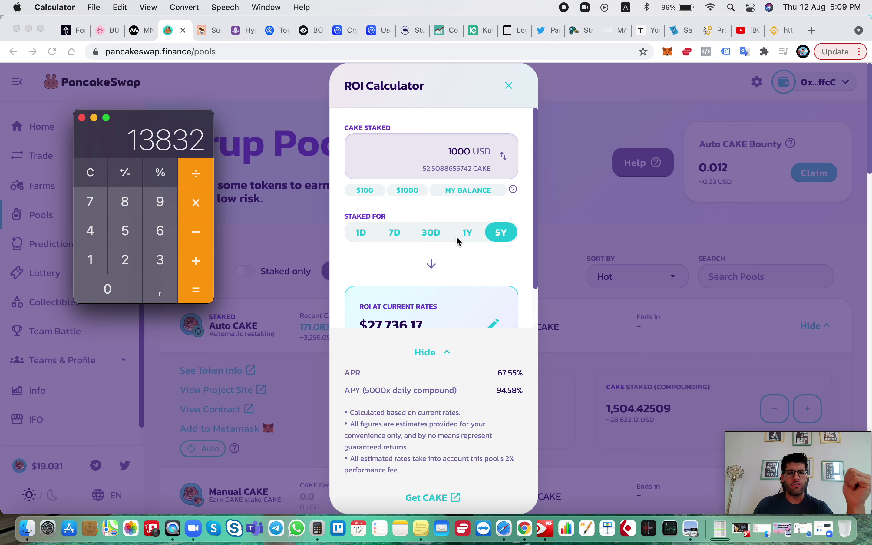
scroll(457, 241, down, 3)
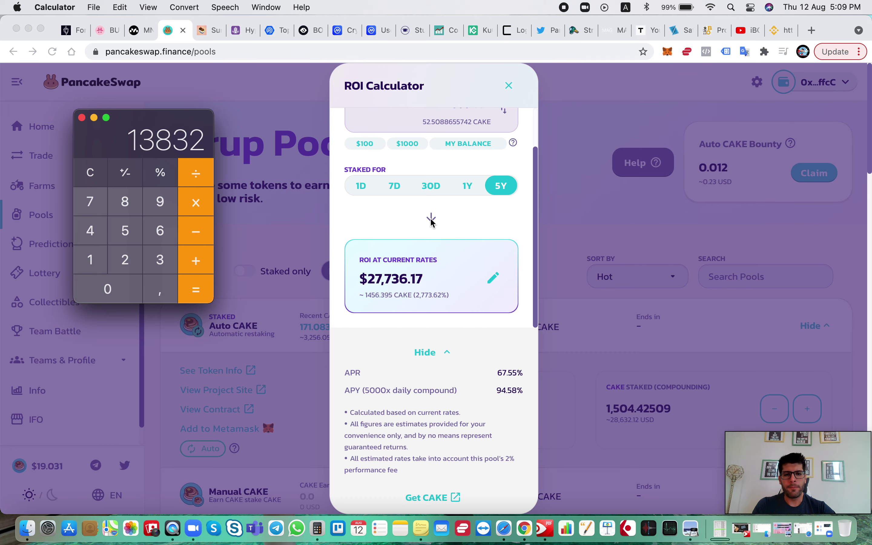
click(511, 86)
click(509, 86)
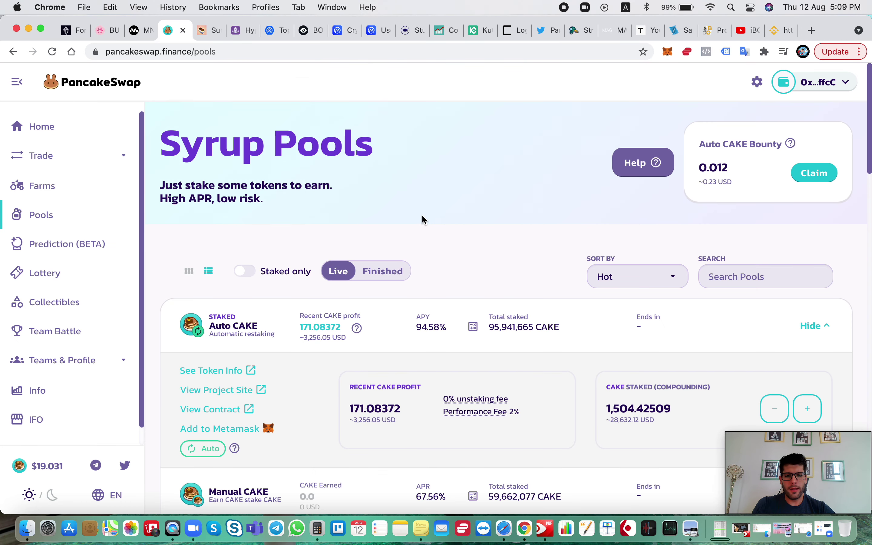
View the ROI calculator of the Earn RAMP pool and close it.
scroll(424, 220, down, 2)
scroll(310, 106, down, 8)
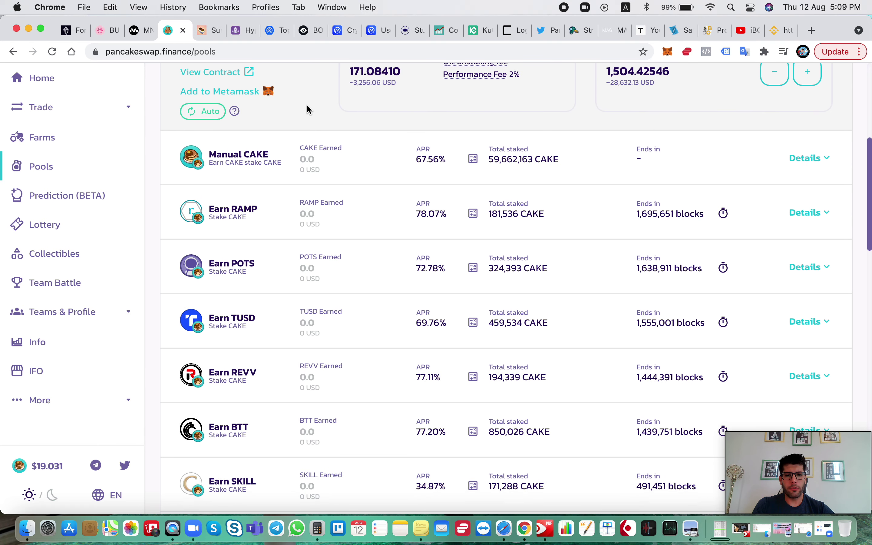
click(473, 216)
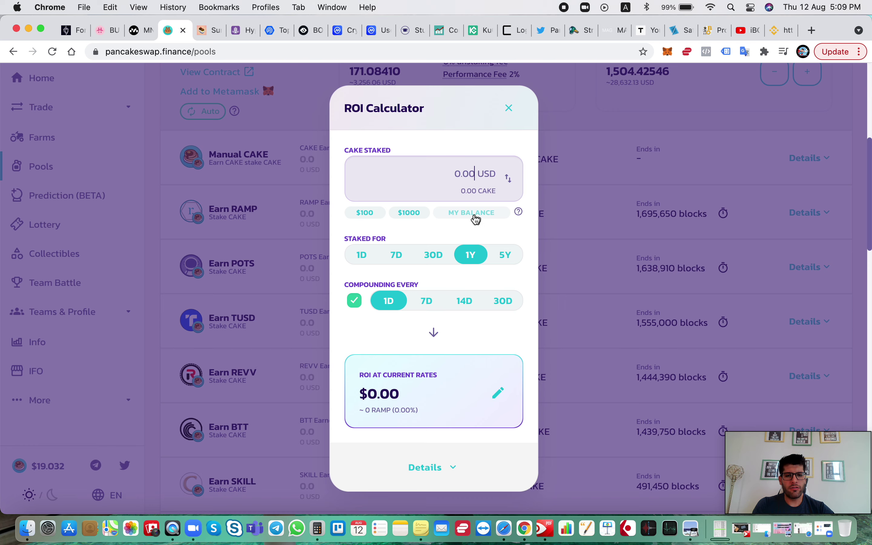
scroll(432, 242, down, 1)
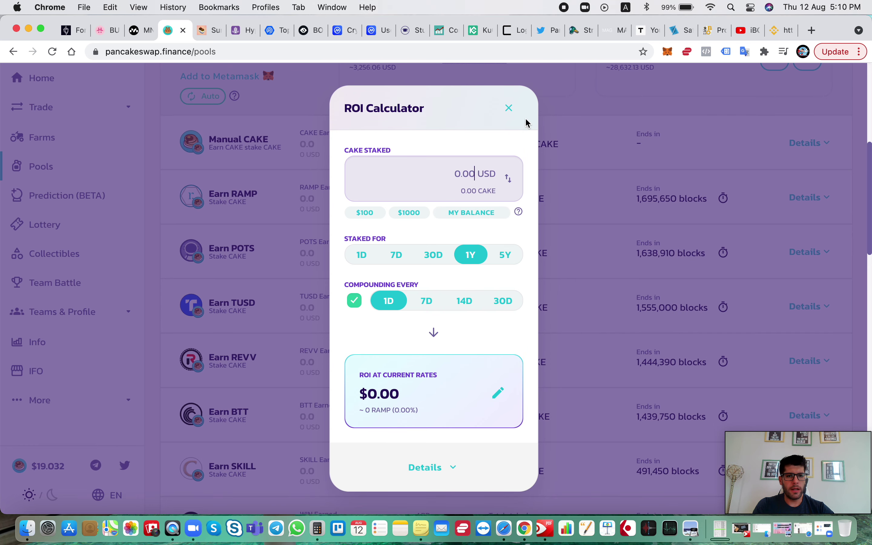
click(509, 109)
Open the Earn POTS pool's ROI calculator and set the CAKE stake to 1000 USD.
scroll(509, 120, up, 4)
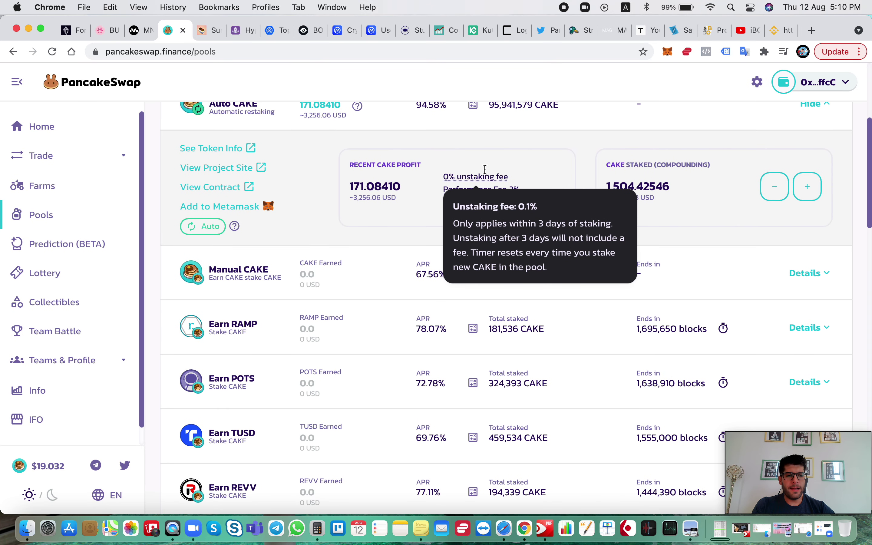
scroll(292, 165, up, 1)
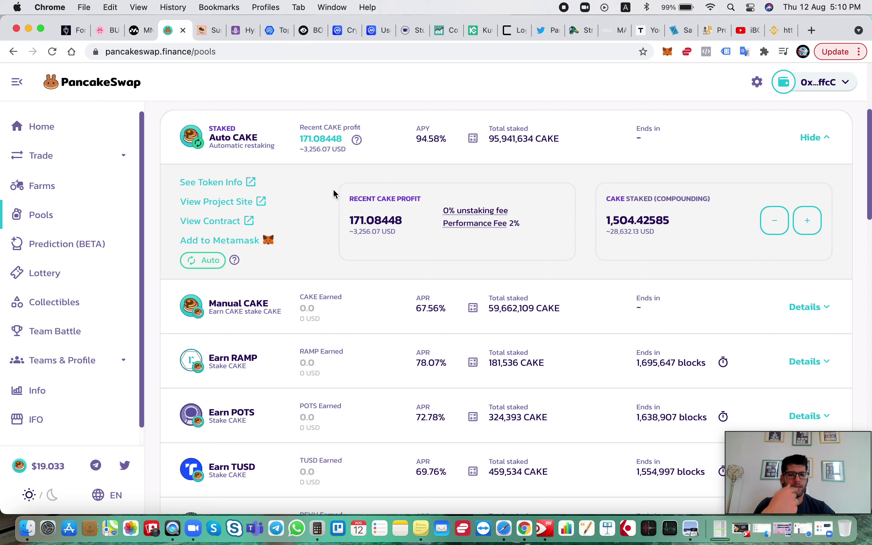
scroll(345, 197, down, 5)
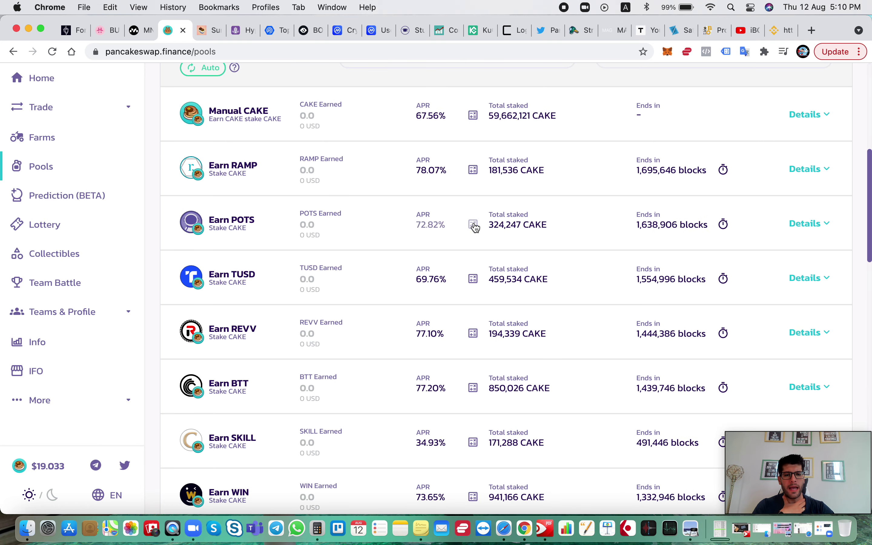
click(474, 225)
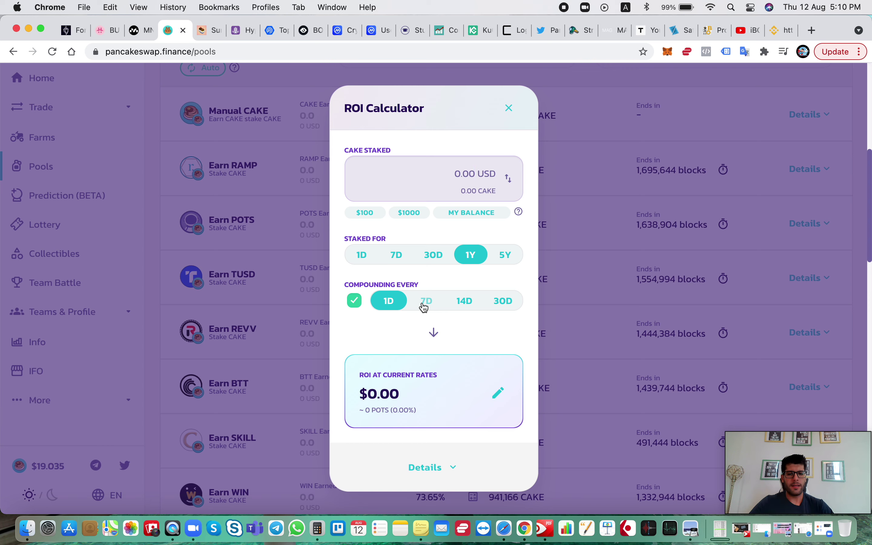
text(1000)
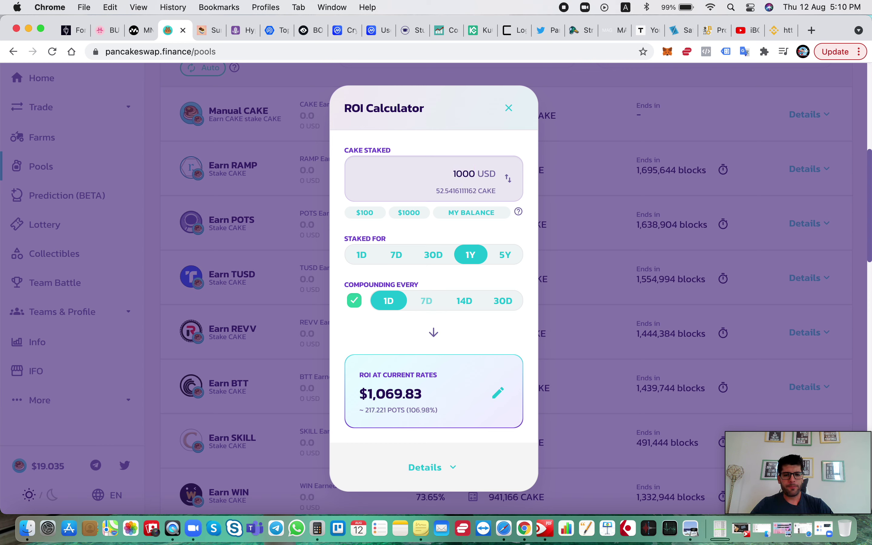
Set the POTS staking period to 5Y and compare the returns for 1D and 30D compounding.
click(505, 257)
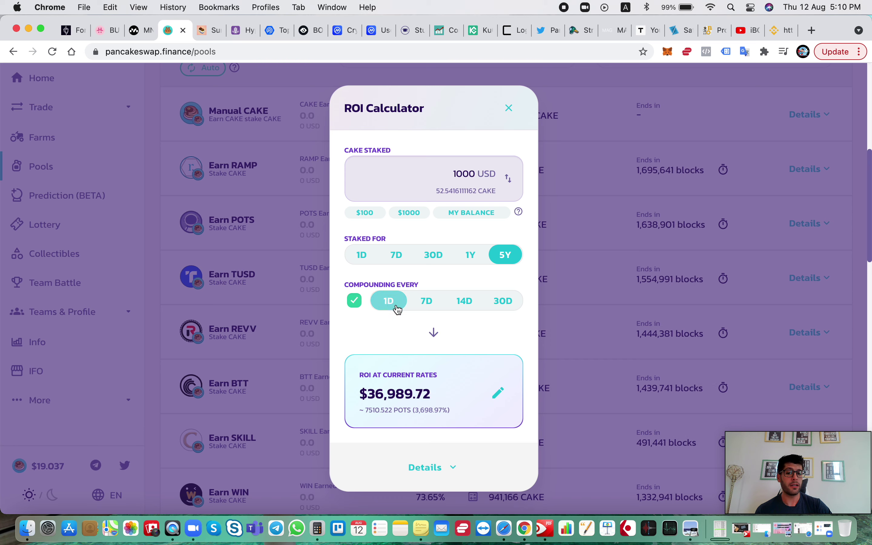
click(505, 307)
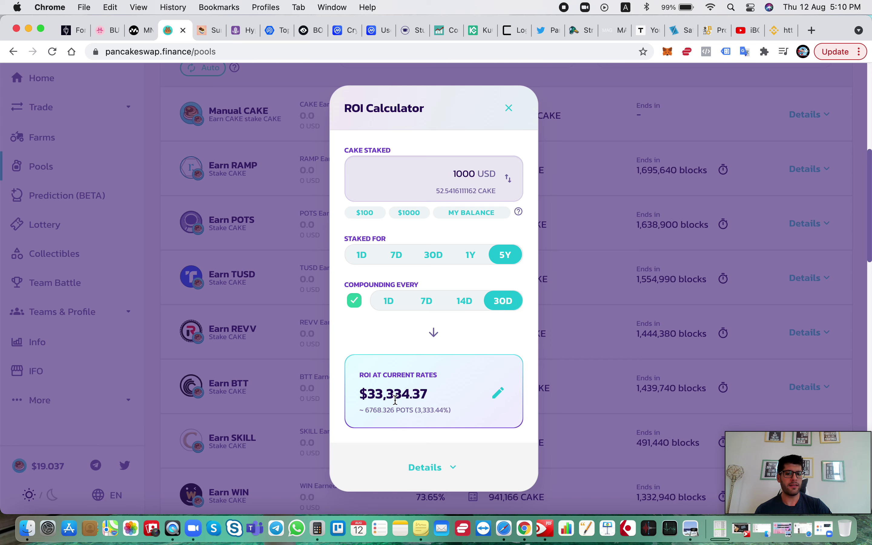
click(389, 300)
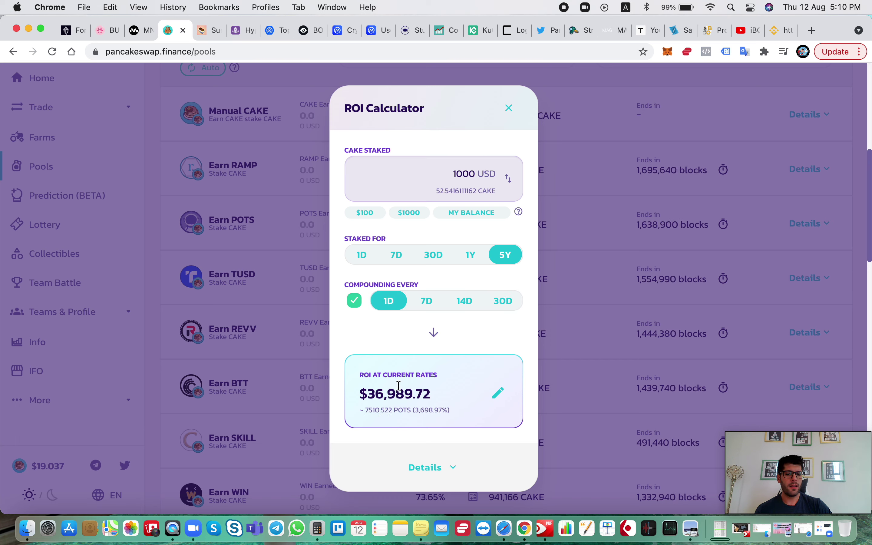
click(504, 303)
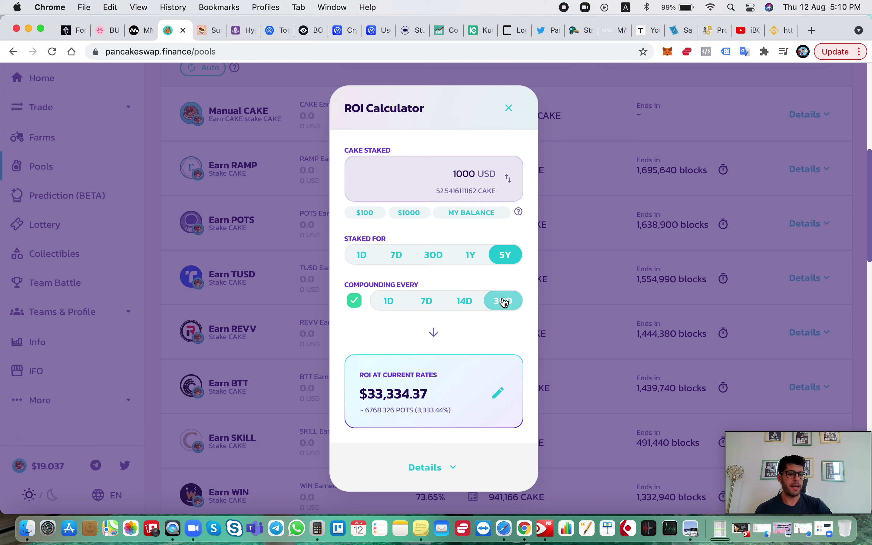
Set the CAKE stake to 10000 USD and compare 1D and 30D compounding, ending on 1D.
click(460, 174)
text(0)
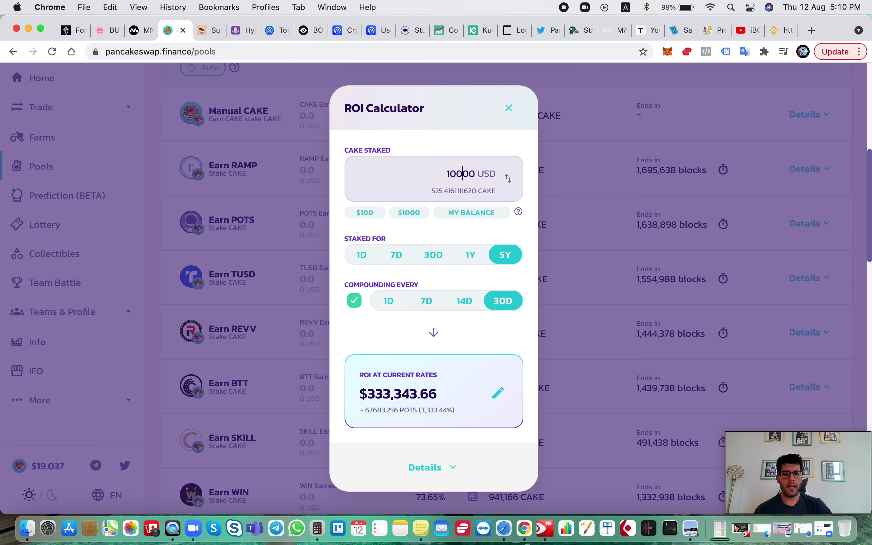
click(394, 302)
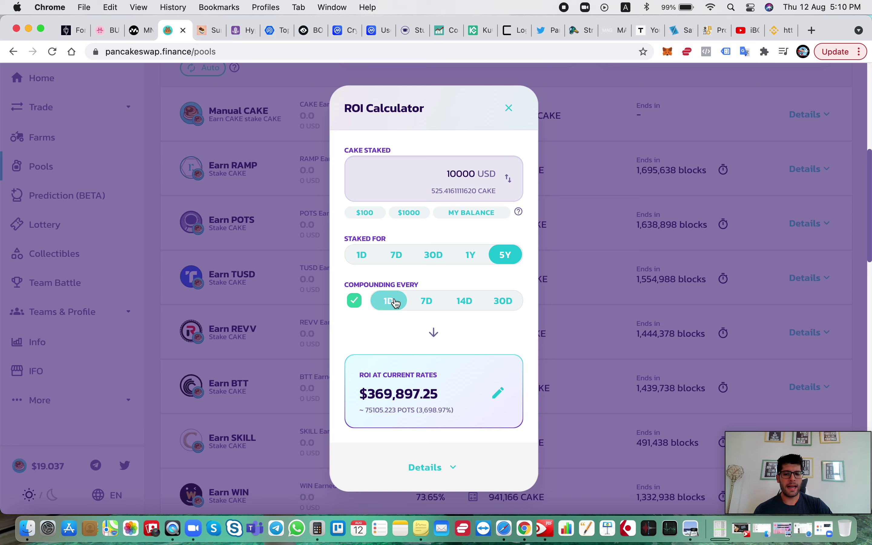
click(499, 303)
click(387, 302)
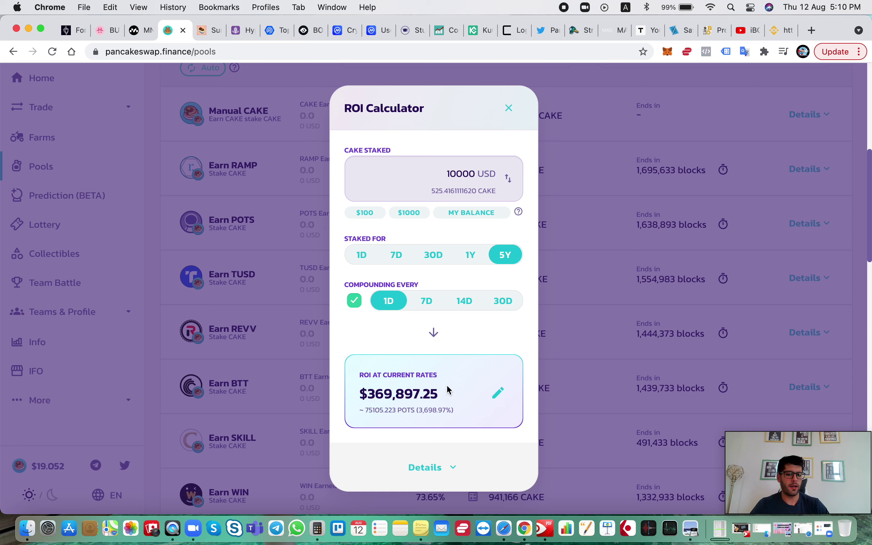
Recheck the 5Y POTS returns by alternating between 30D and 1D compounding, ending on 30D, and close the ROI calculator.
click(502, 301)
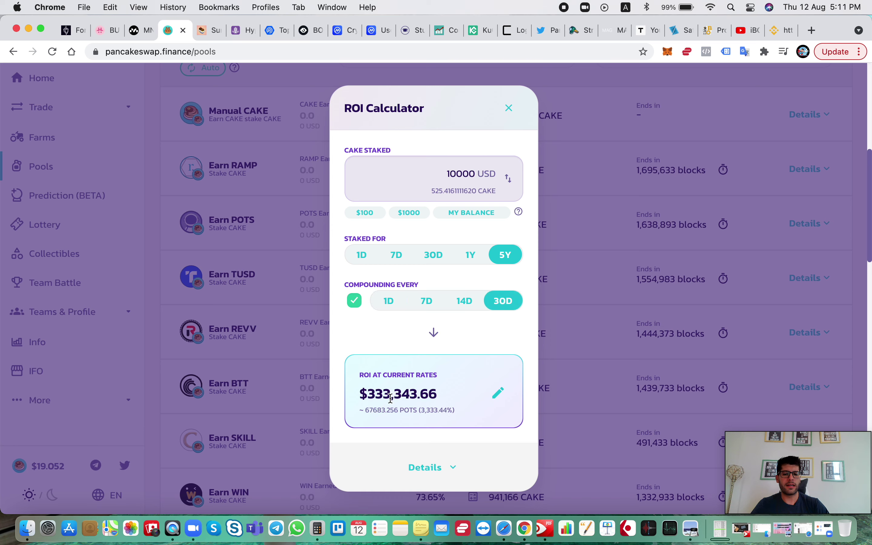
click(395, 307)
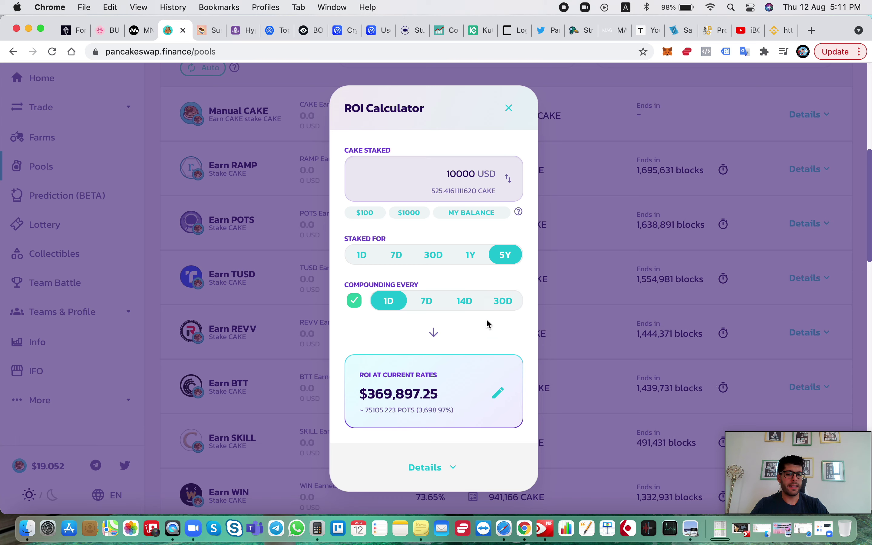
click(502, 301)
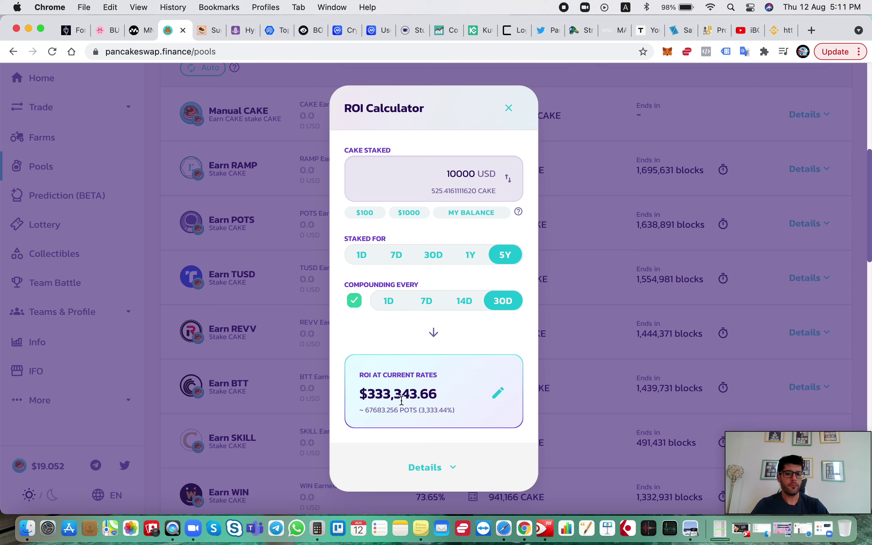
click(509, 108)
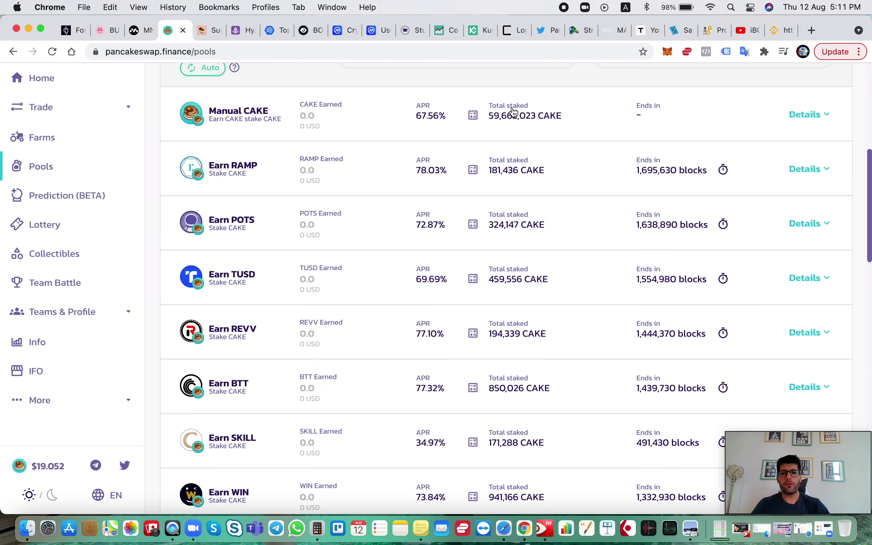
Look through the APRs in the live pool list and return to the Auto CAKE pool.
scroll(435, 235, up, 4)
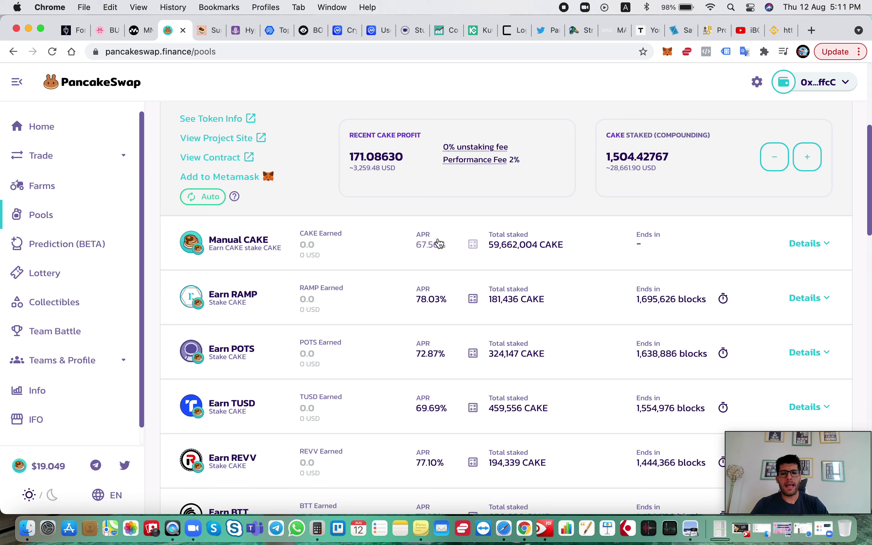
scroll(440, 242, down, 5)
scroll(440, 242, down, 4)
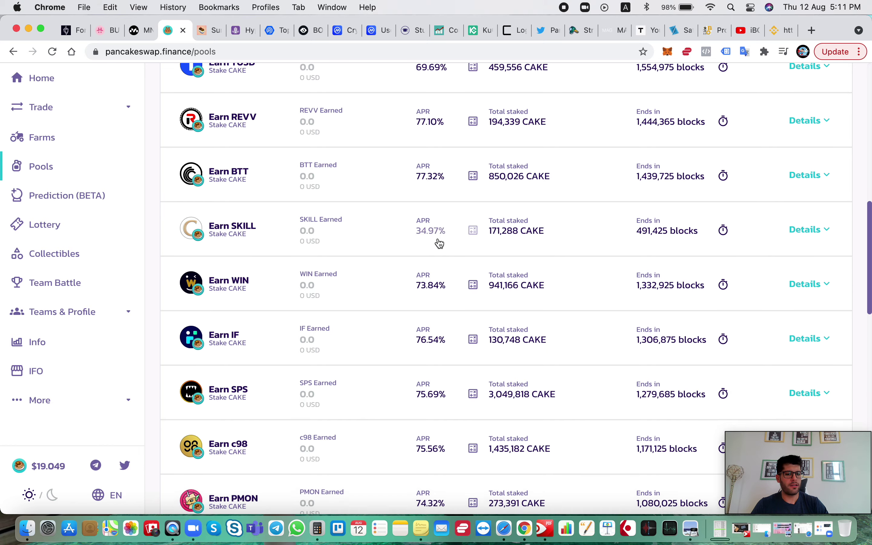
scroll(440, 242, up, 10)
scroll(439, 243, up, 4)
scroll(440, 242, down, 3)
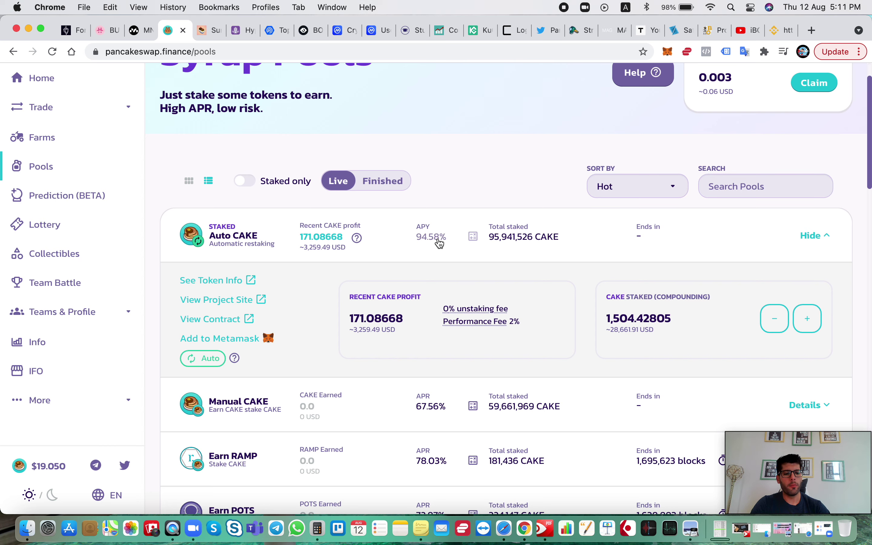
Open pepitedigitali.com in a new browser tab.
click(818, 33)
text(pepitedigitali.com)
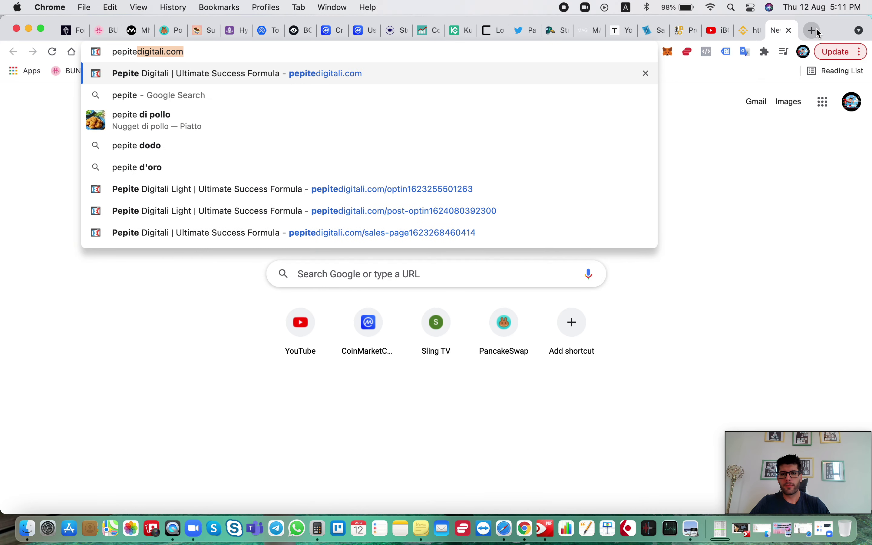
key(Return)
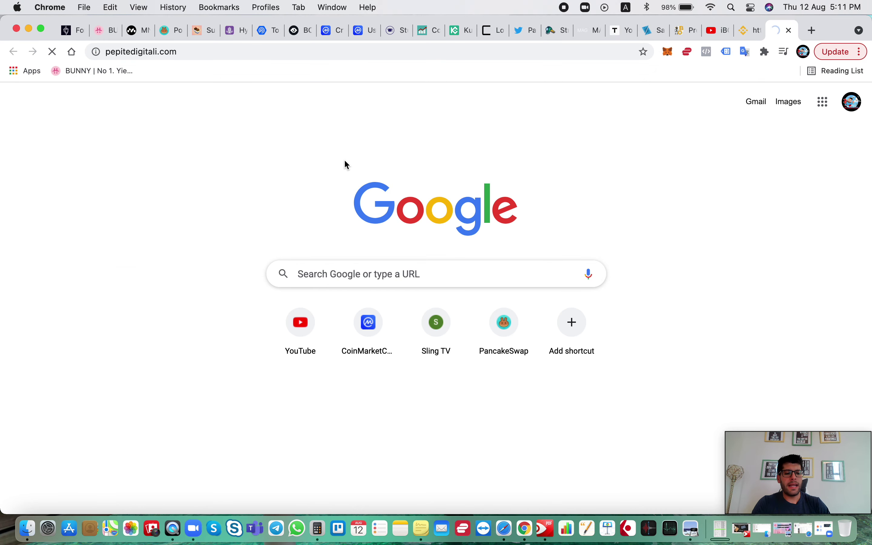
Read the Pepite Digitali sales page, examining the course benefits, the Human and Hero editions with their prices, and the support contact options.
scroll(419, 199, down, 6)
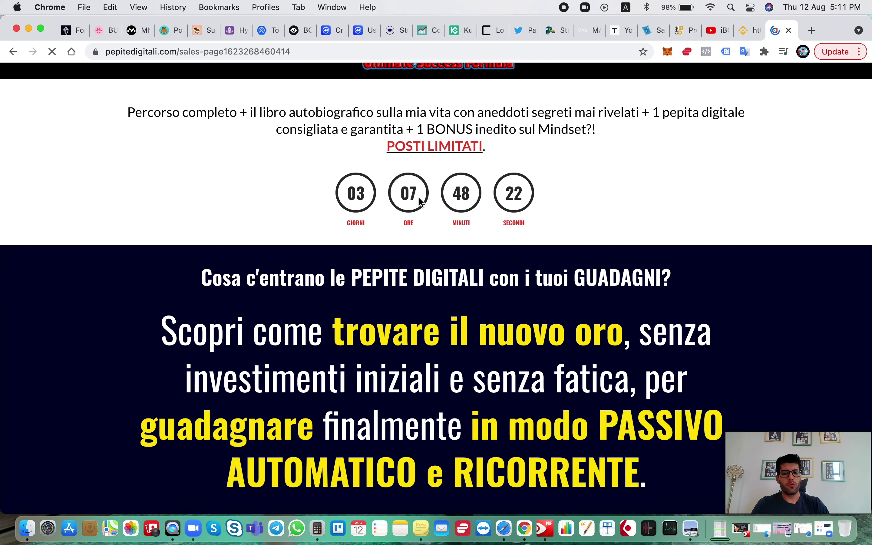
scroll(419, 198, down, 2)
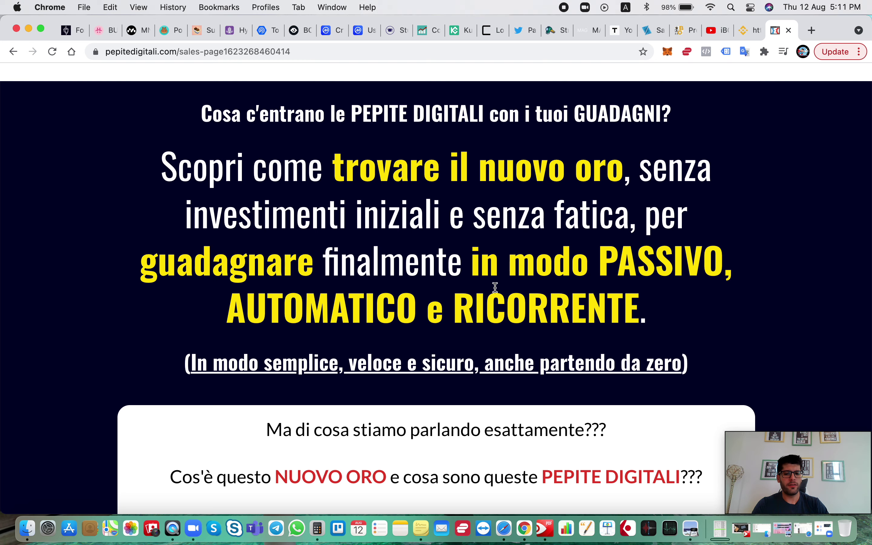
scroll(506, 285, down, 4)
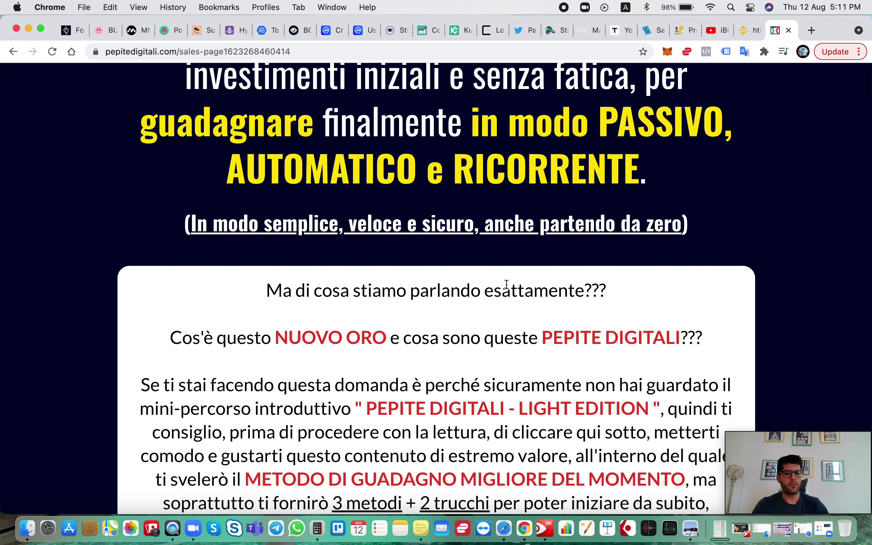
scroll(514, 343, down, 6)
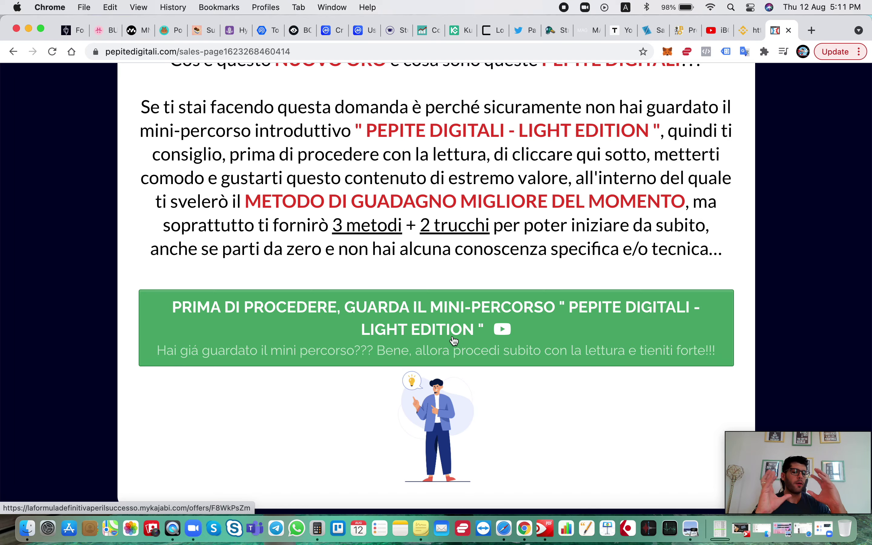
scroll(454, 341, down, 15)
scroll(453, 336, down, 20)
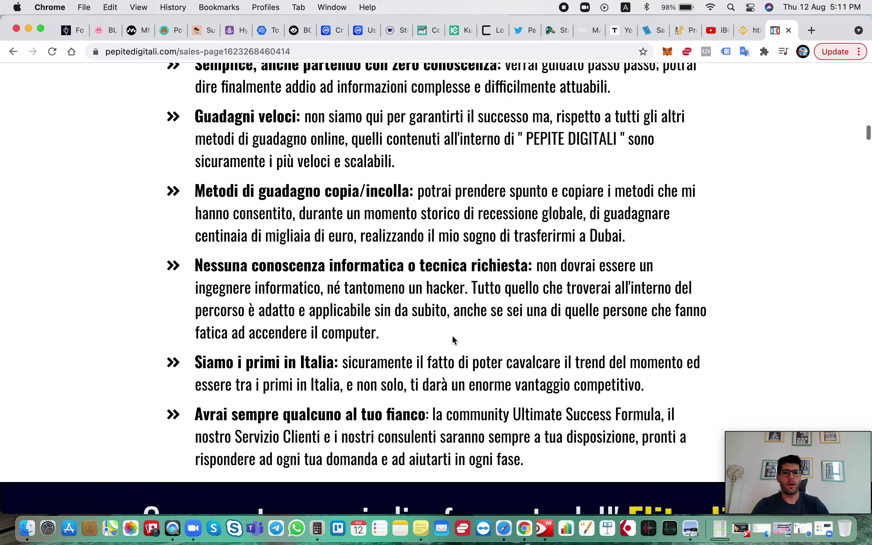
scroll(453, 336, down, 15)
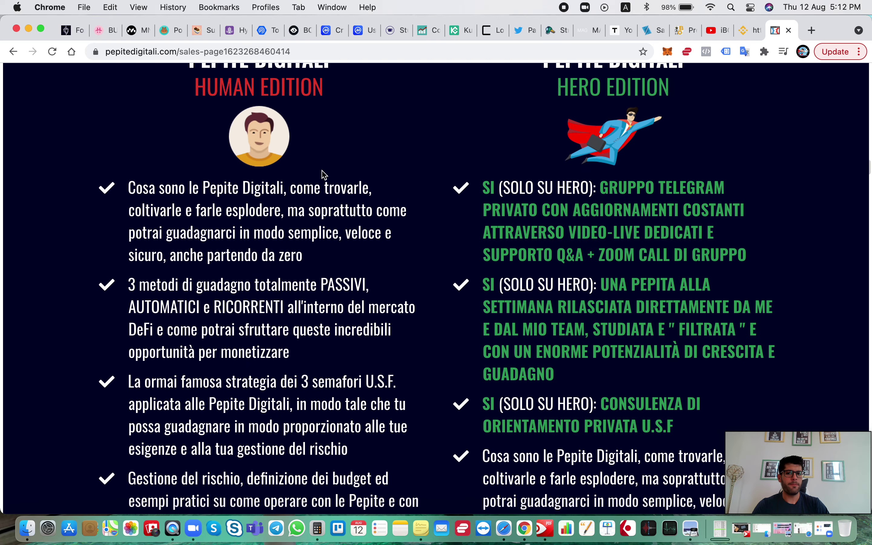
scroll(291, 196, down, 15)
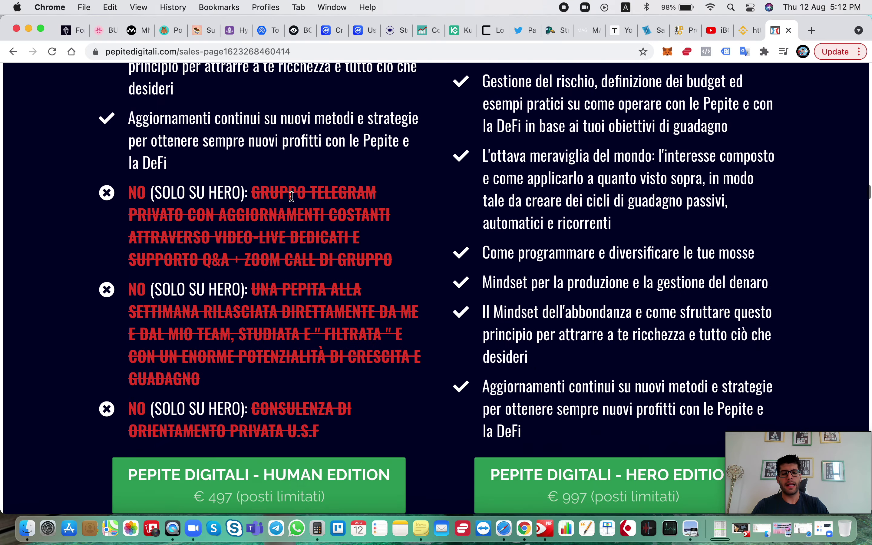
scroll(291, 199, down, 10)
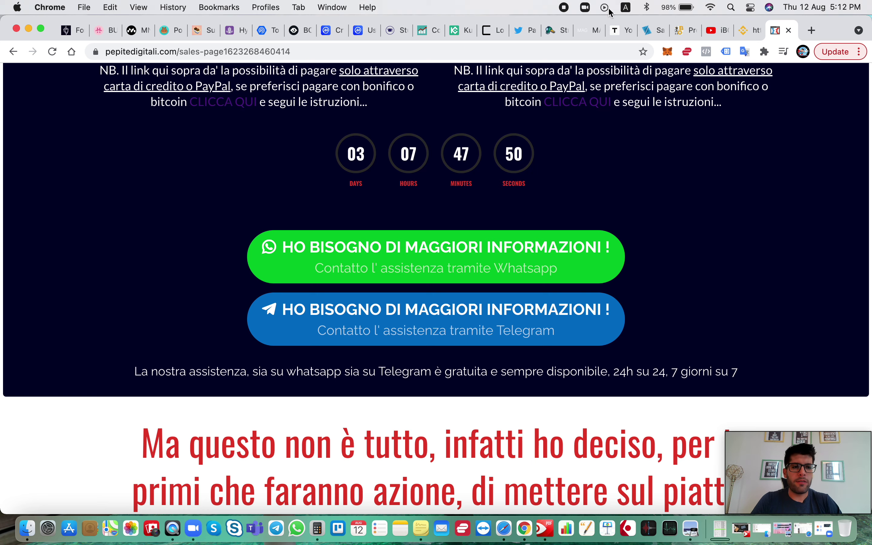
Return to the PancakeSwap pools tab, view the Auto CAKE pool's ROI calculator and close it.
click(172, 31)
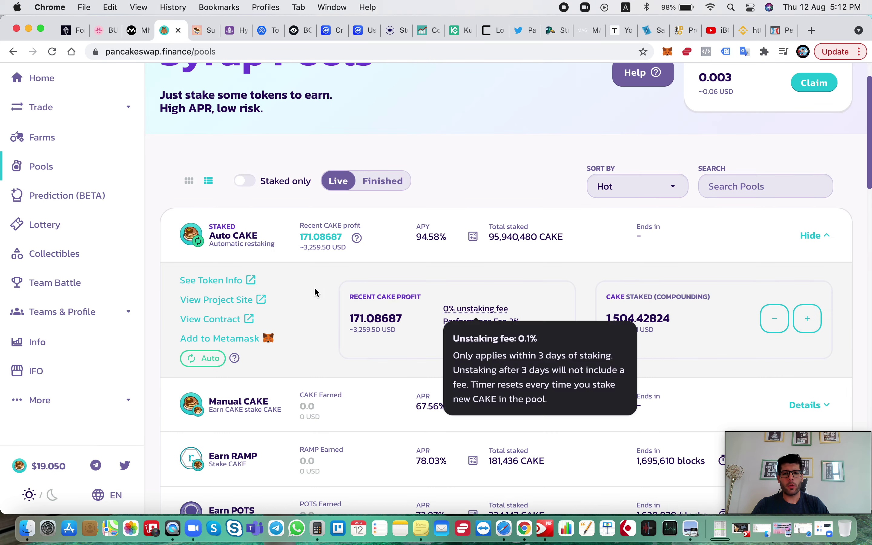
click(473, 237)
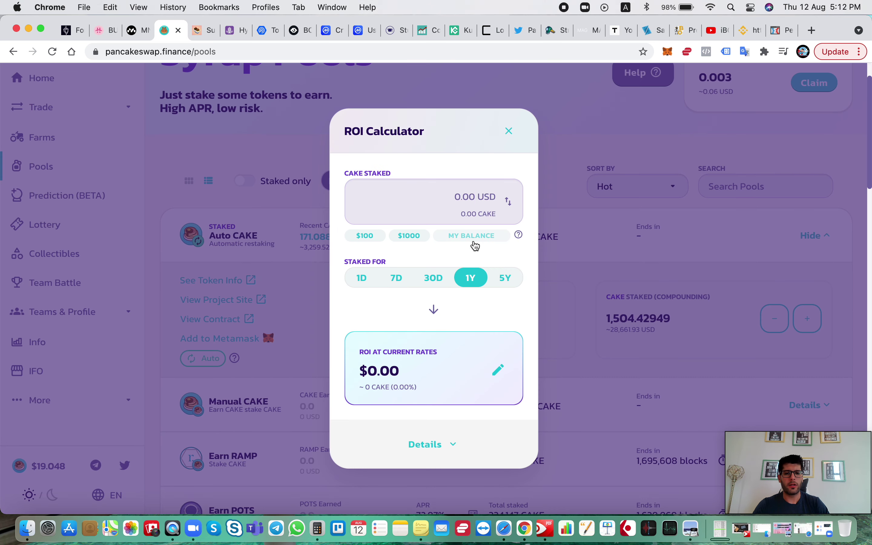
click(510, 131)
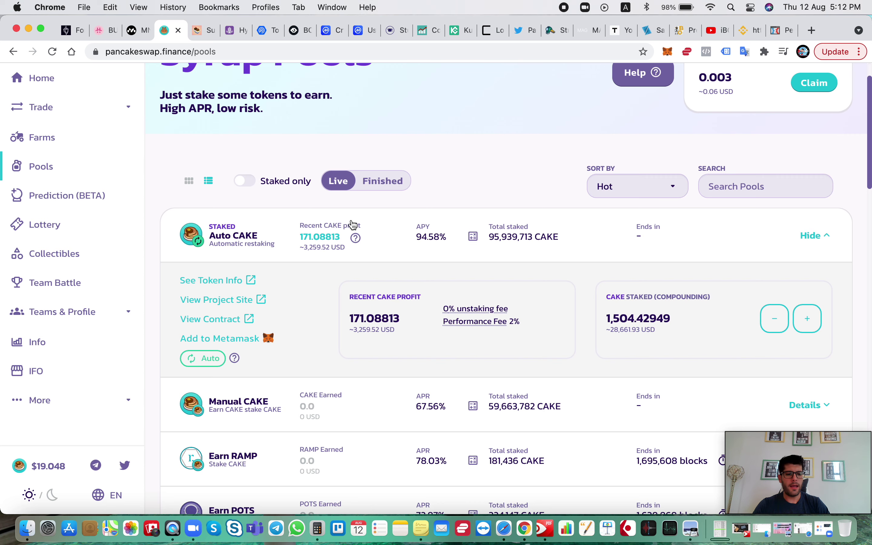
scroll(353, 225, up, 3)
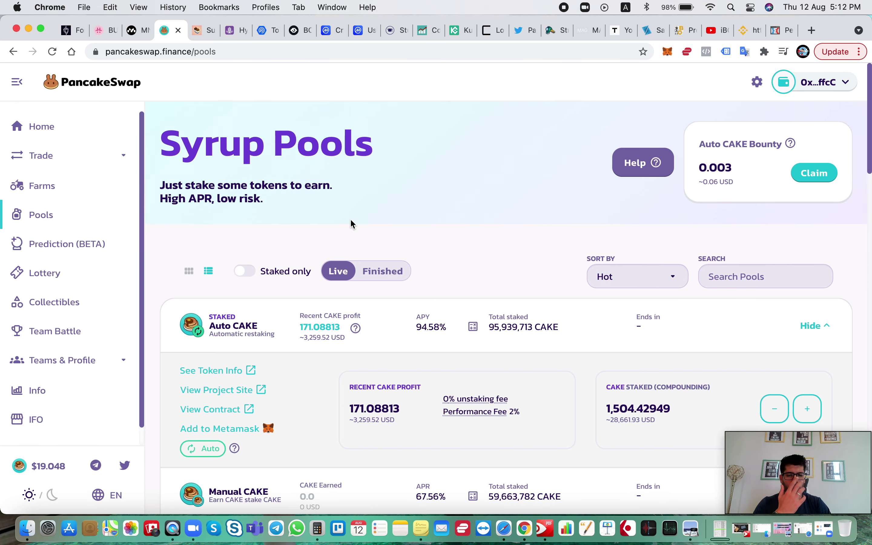